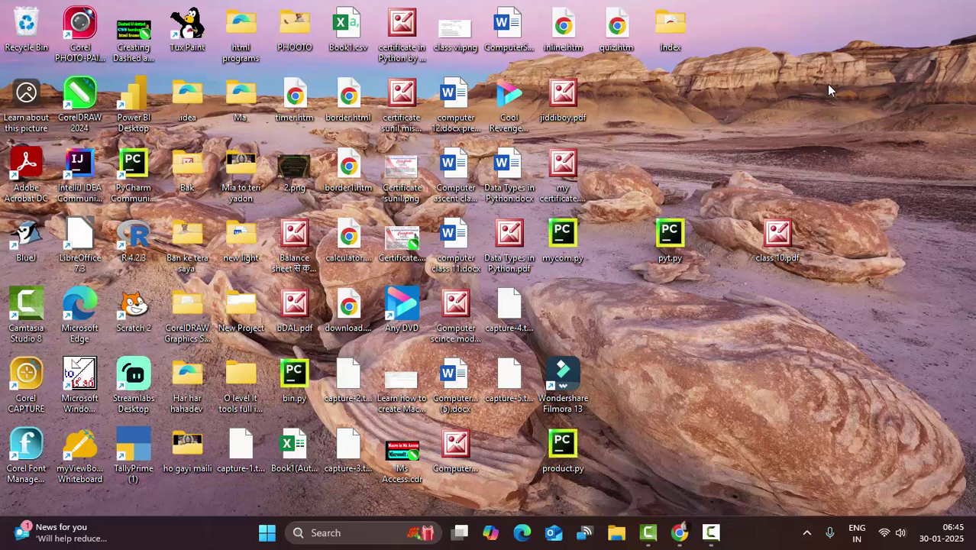
right_click(827, 84)
click(846, 145)
right_click(835, 86)
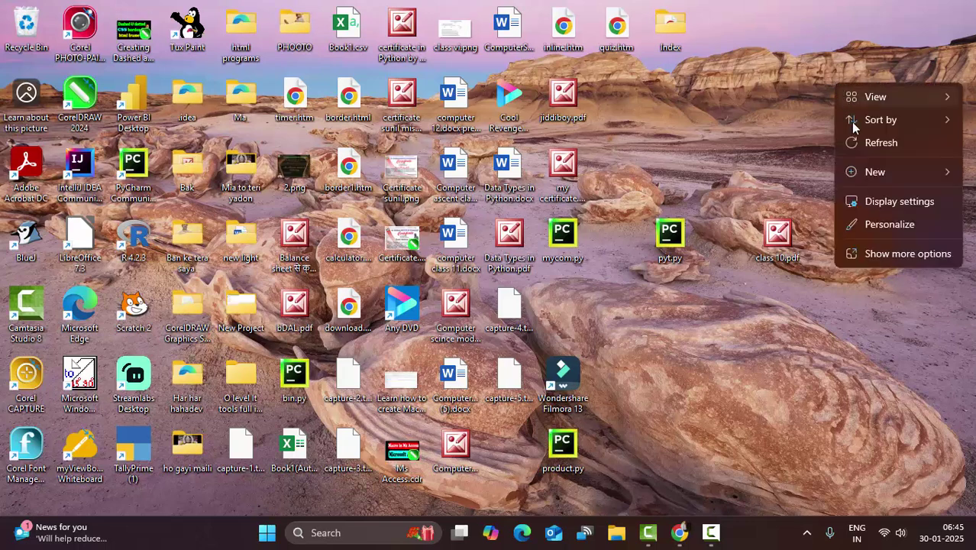
click(860, 144)
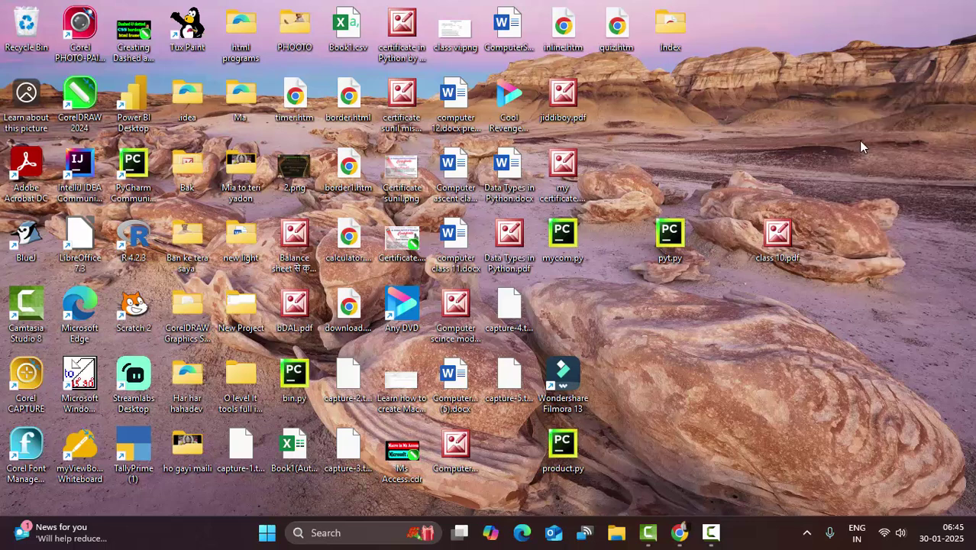
right_click(822, 96)
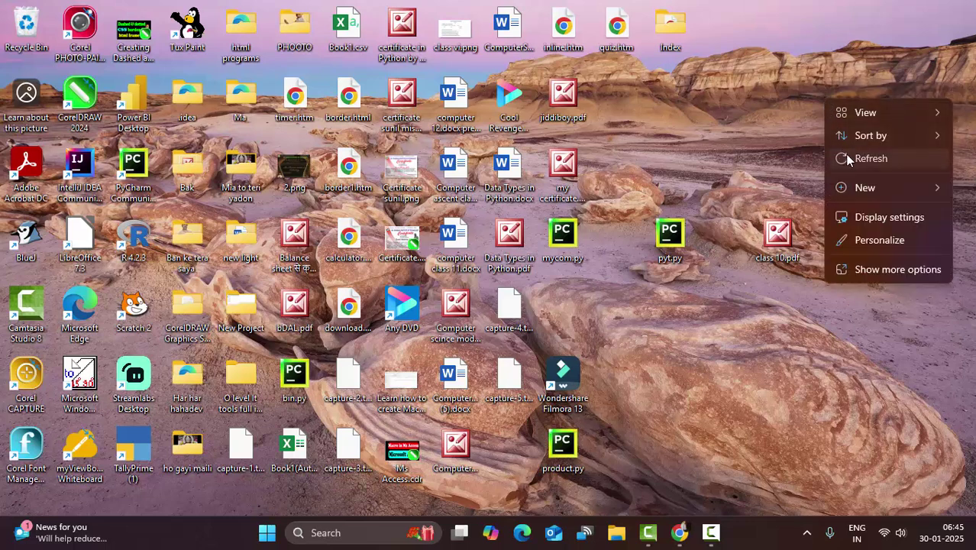
click(845, 154)
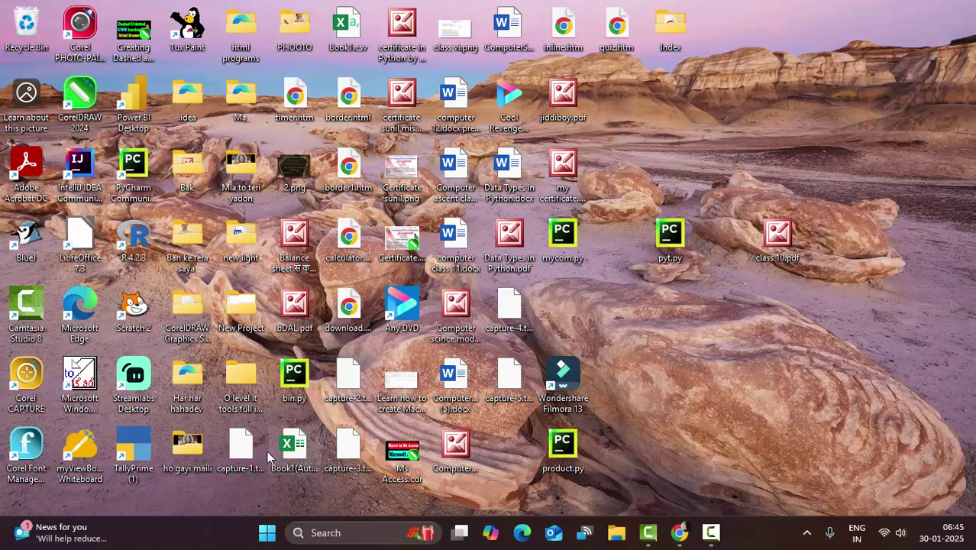
Launch Excel and create a blank workbook
click(268, 533)
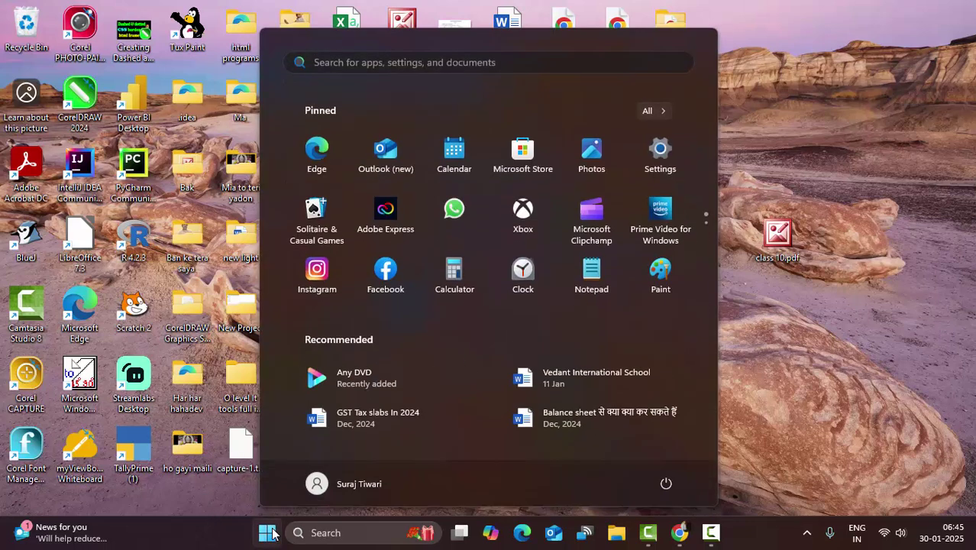
text(exc)
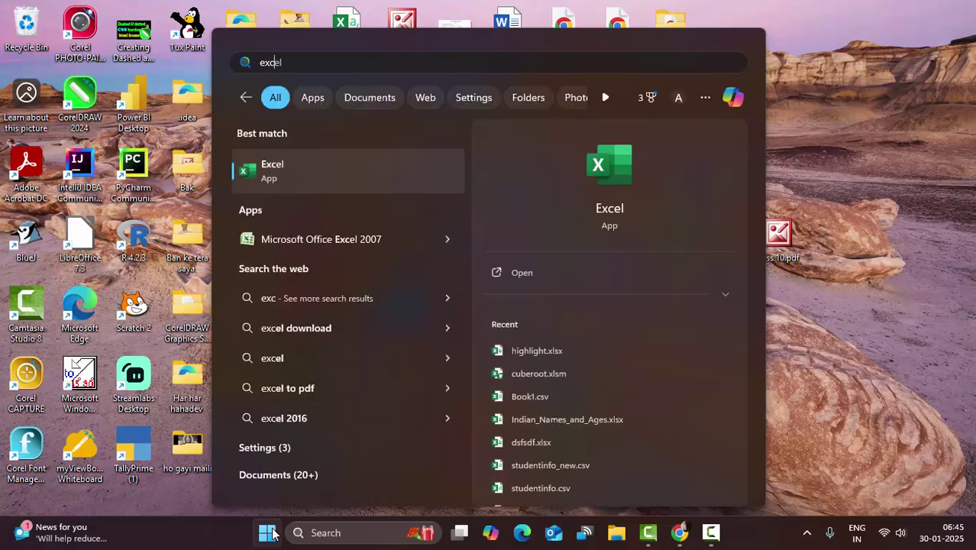
click(414, 178)
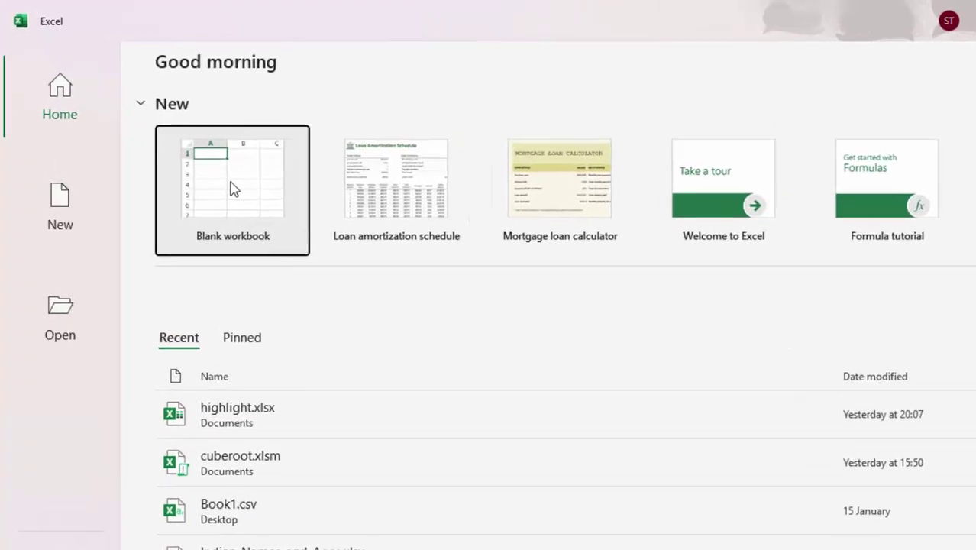
click(278, 223)
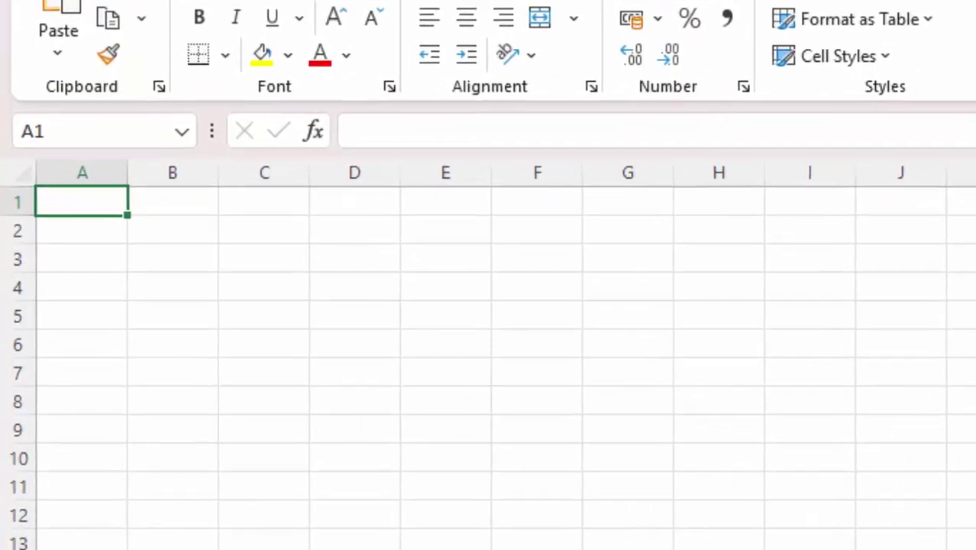
Enter the heading "Bill no" in A1 with the values 1, 2, 3 and 1 in A2:A5, and select those values
scroll(489, 328, up, 4)
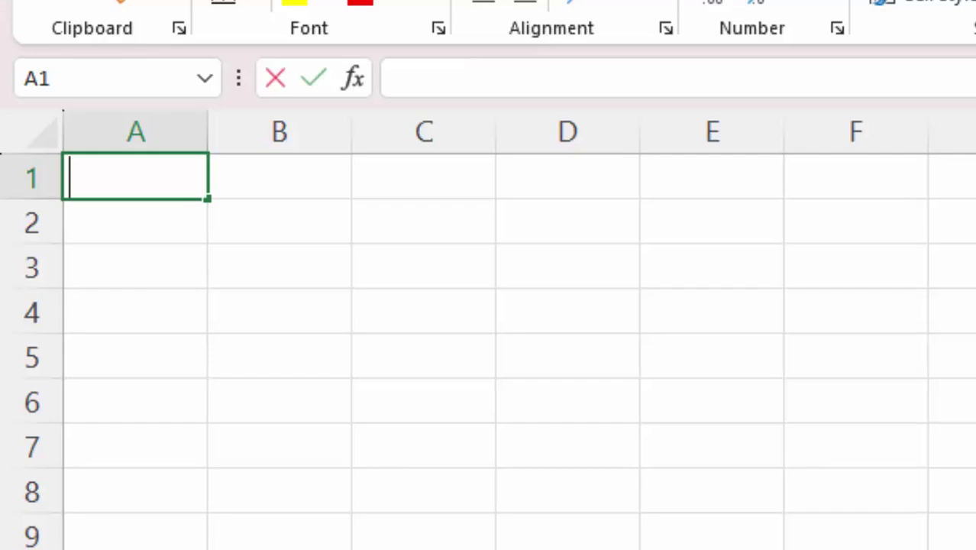
text(Bill no)
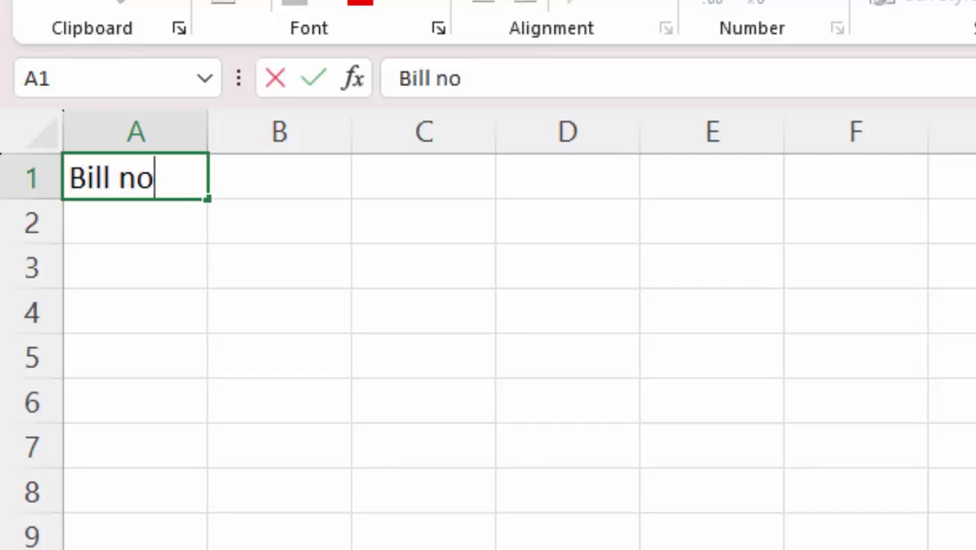
key(Return)
text(1)
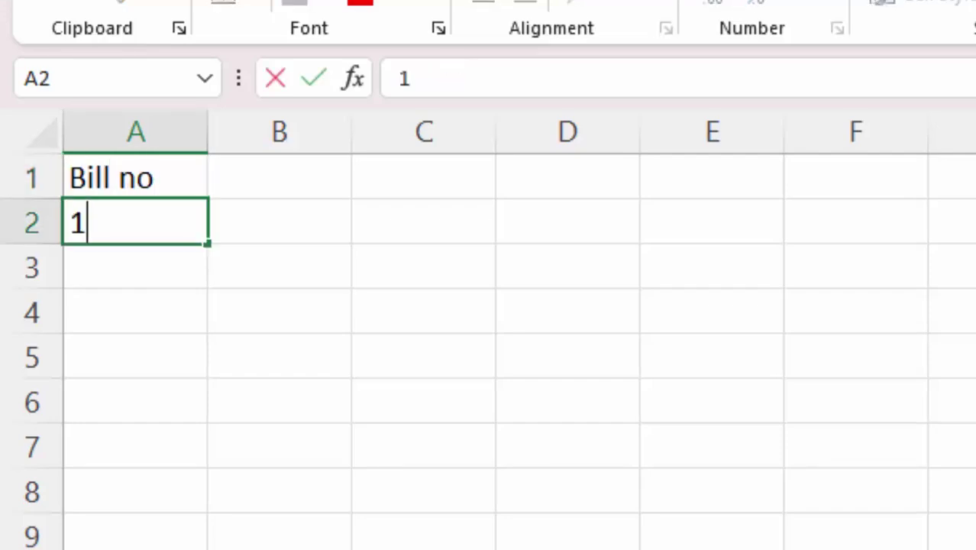
key(Return)
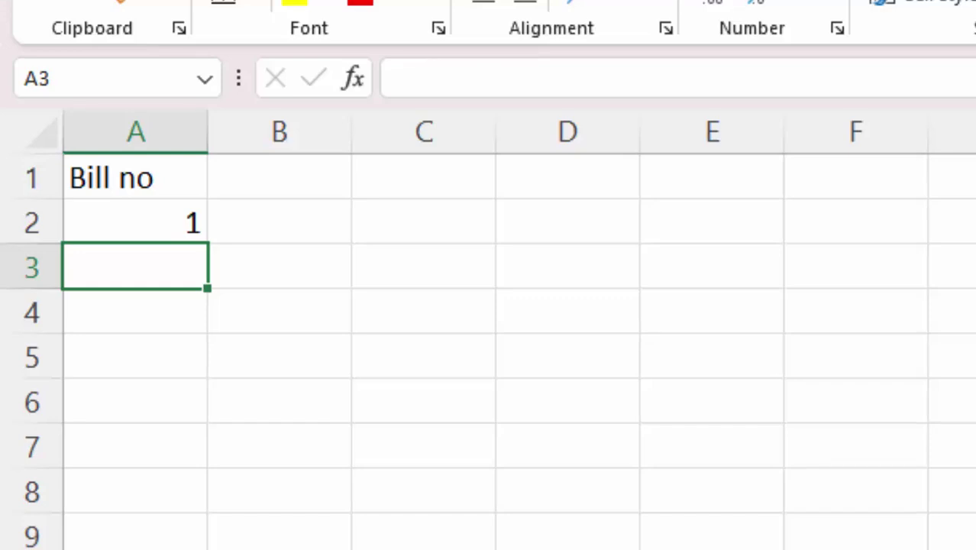
text(2)
key(Return)
text(3)
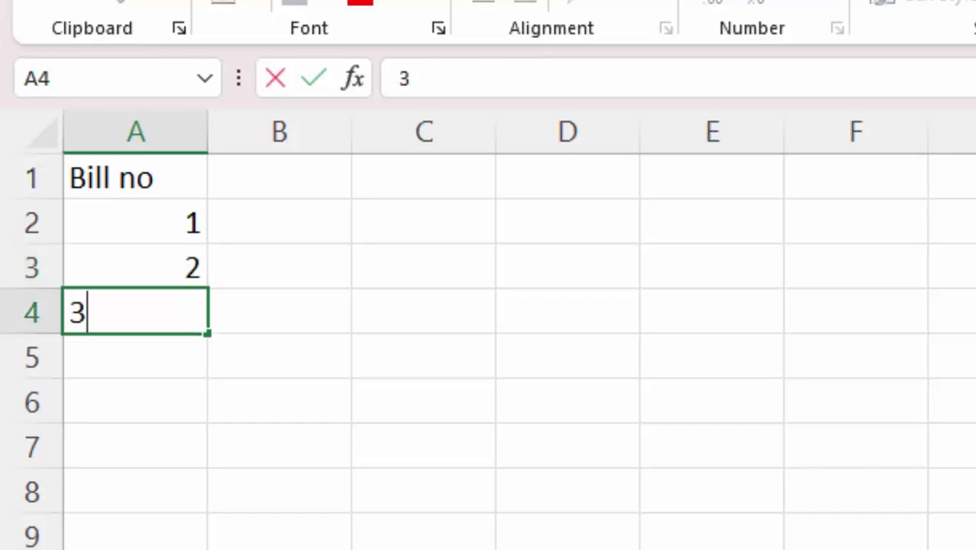
key(Return)
text(1)
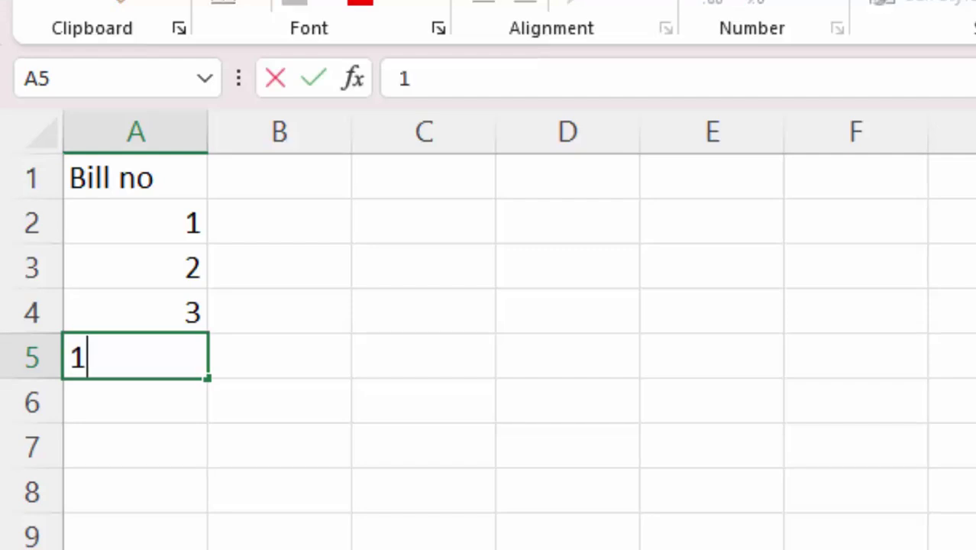
click(109, 454)
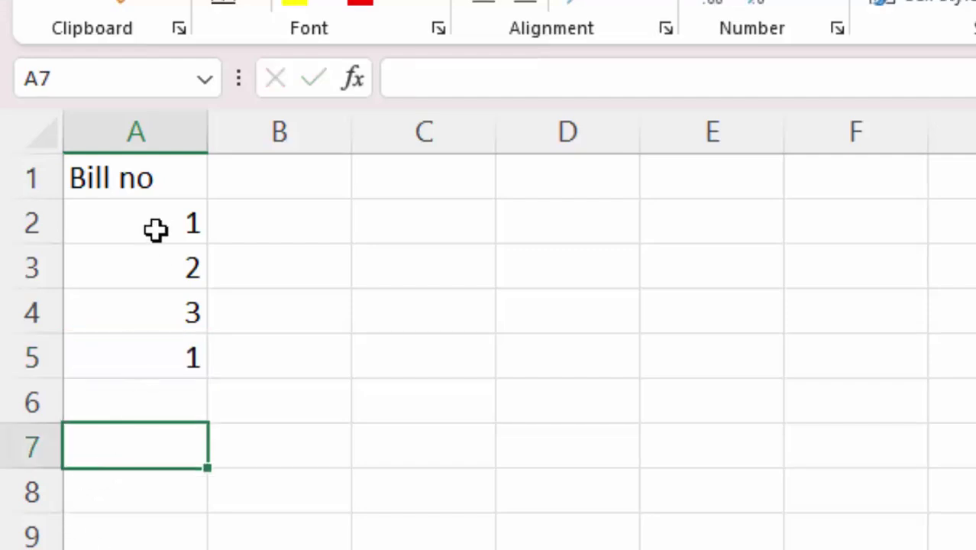
drag(157, 242, 157, 360)
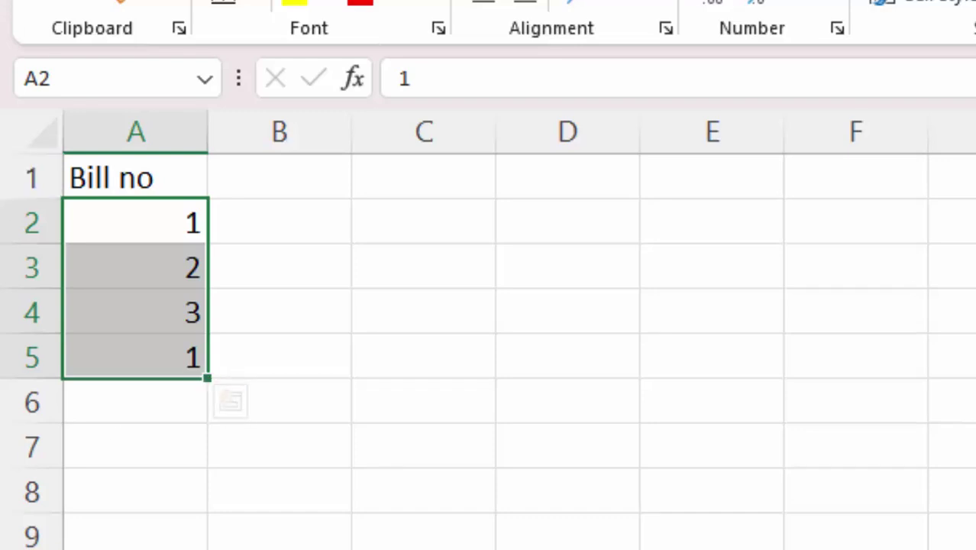
Switch to Microsoft Access, using the current version rather than Access 2007
key(super)
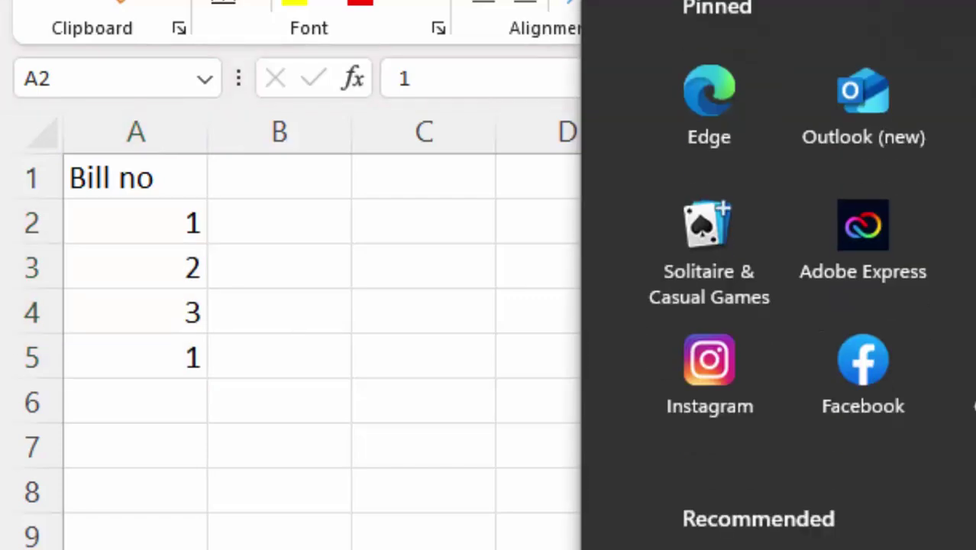
text(acc)
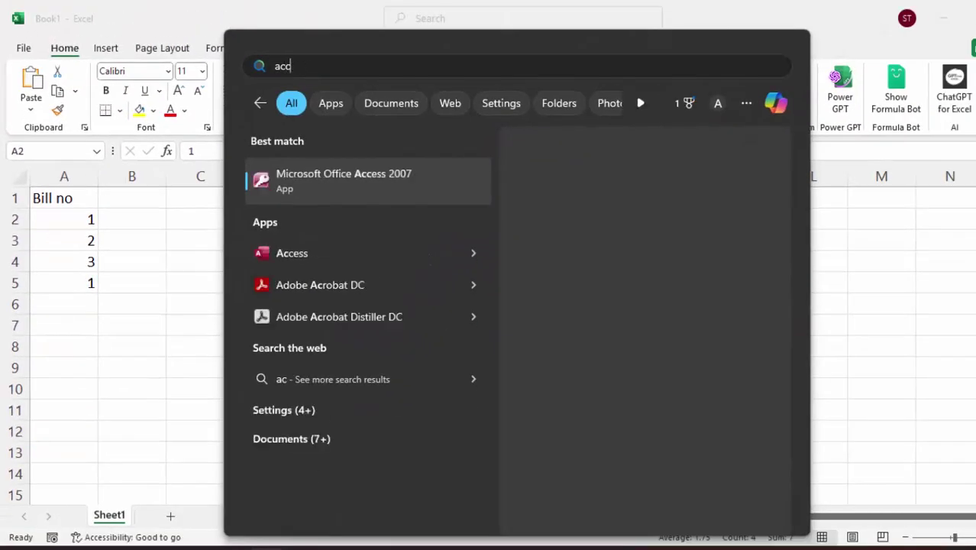
click(358, 251)
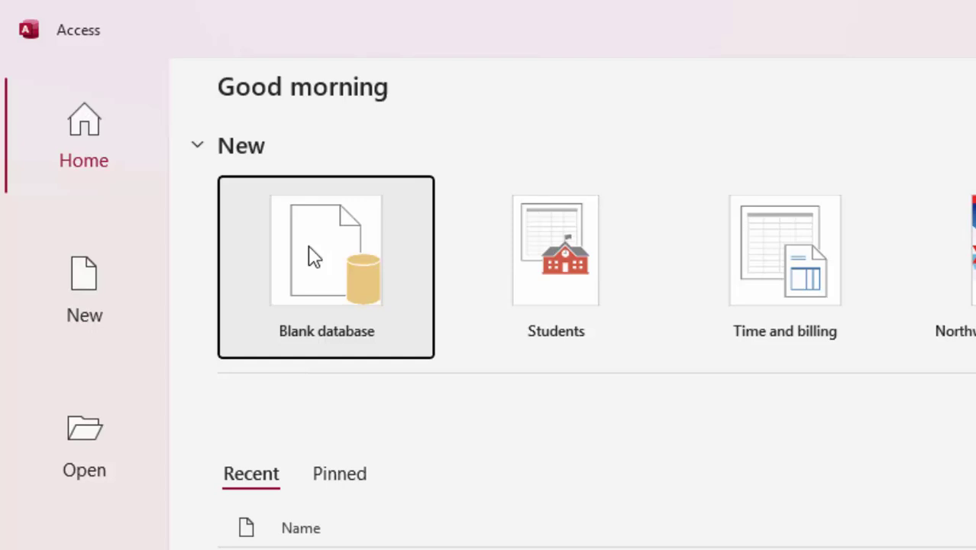
Create a blank database with the file name Billing
click(313, 257)
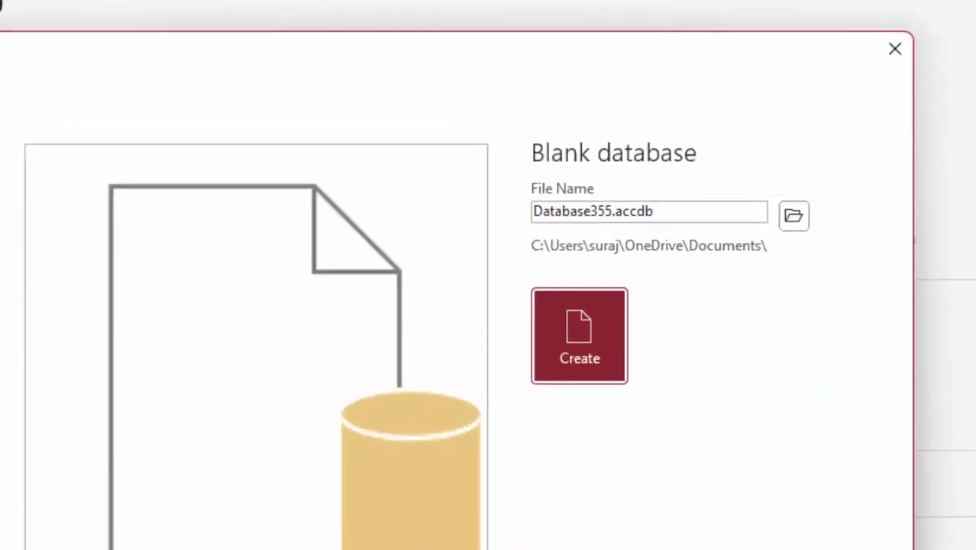
click(665, 214)
drag(533, 213, 704, 217)
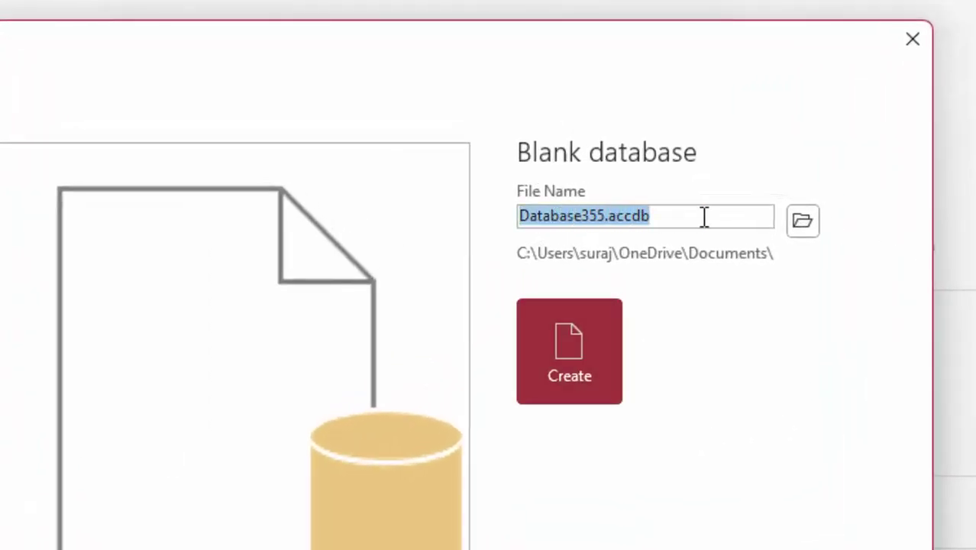
key(BackSpace)
text(B)
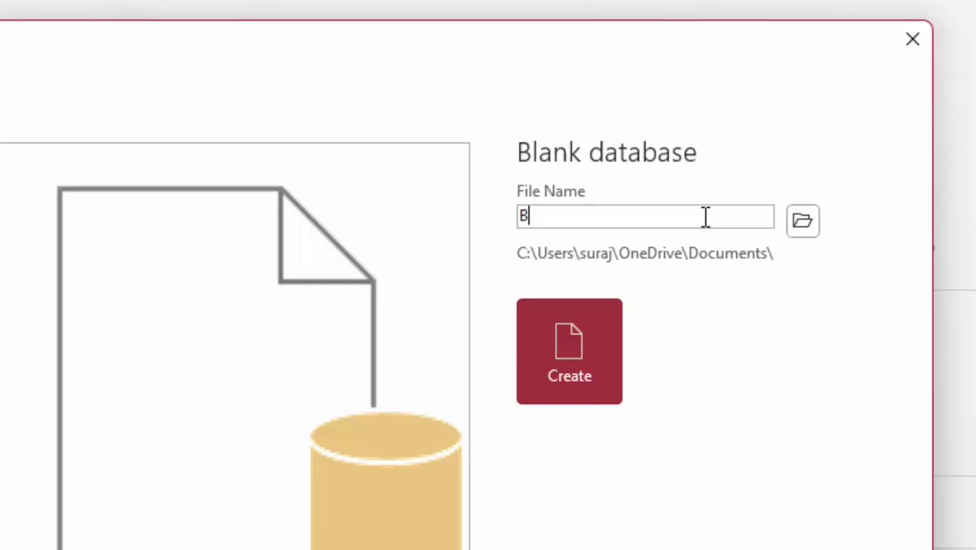
text(illing)
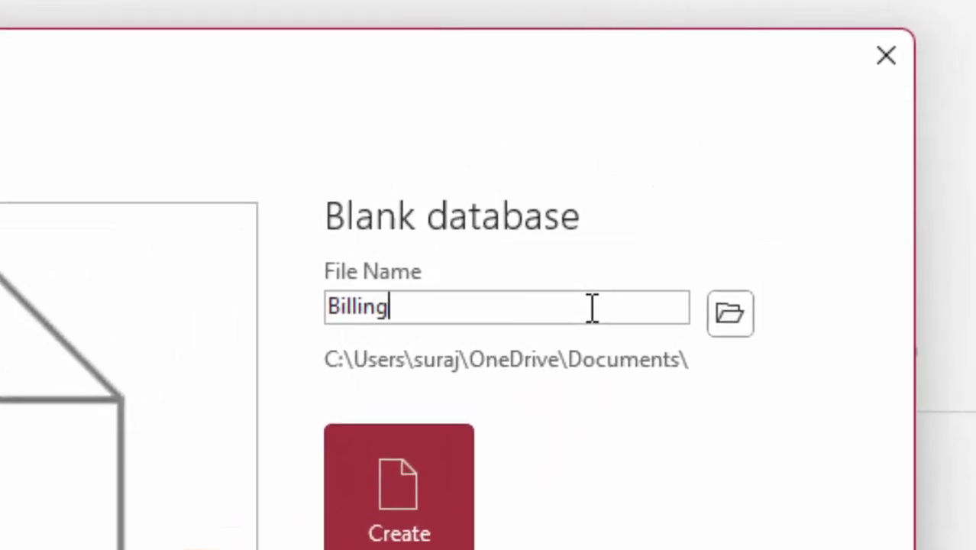
key(Return)
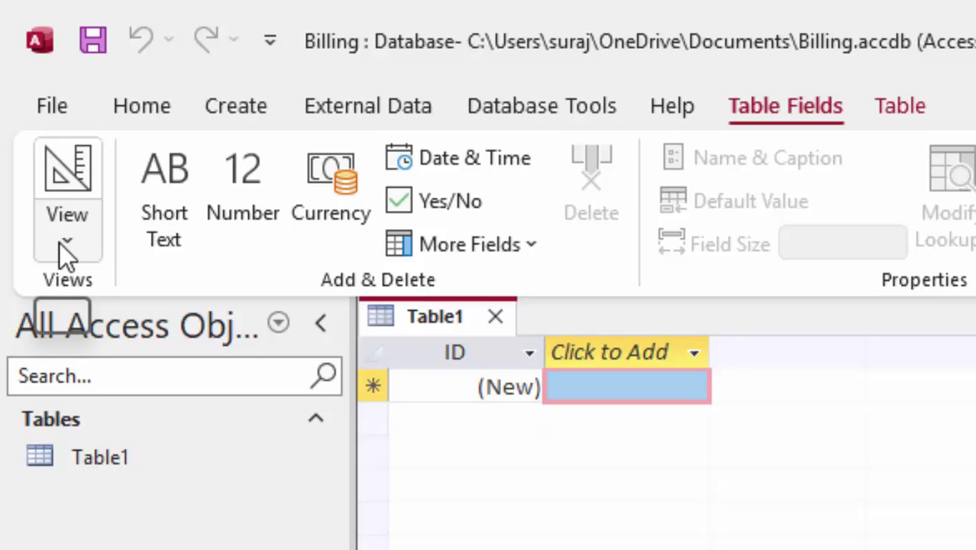
Open the new table in Design View, saving it under the name Shopping
click(58, 212)
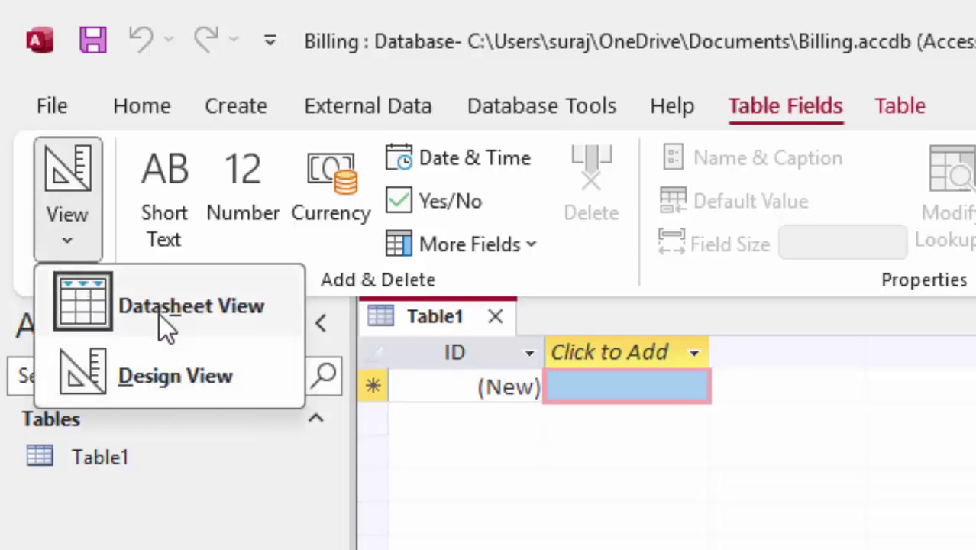
click(126, 299)
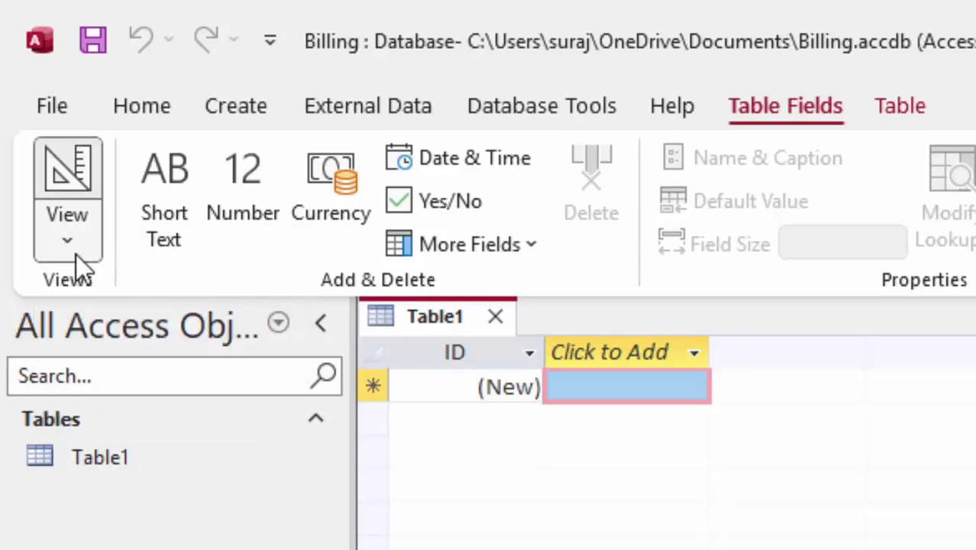
click(76, 258)
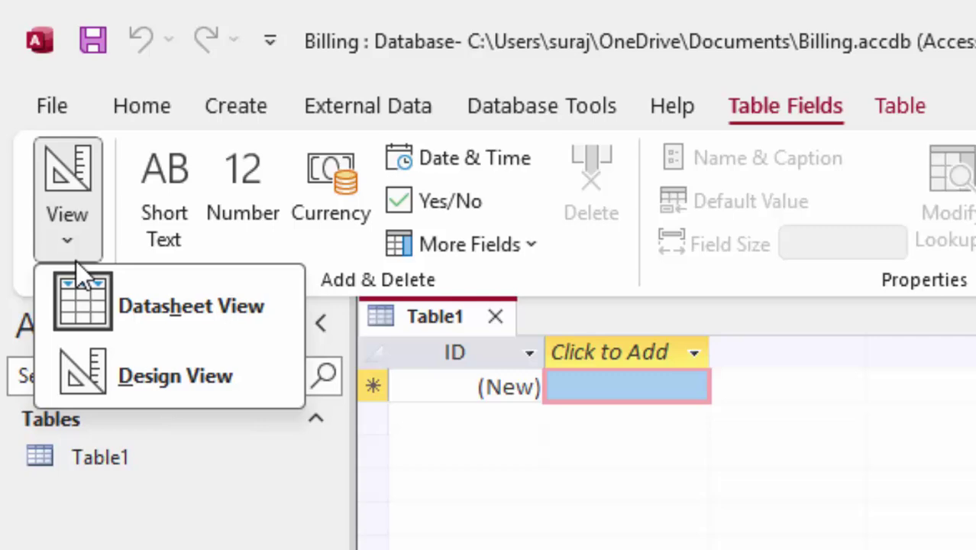
click(161, 378)
click(975, 425)
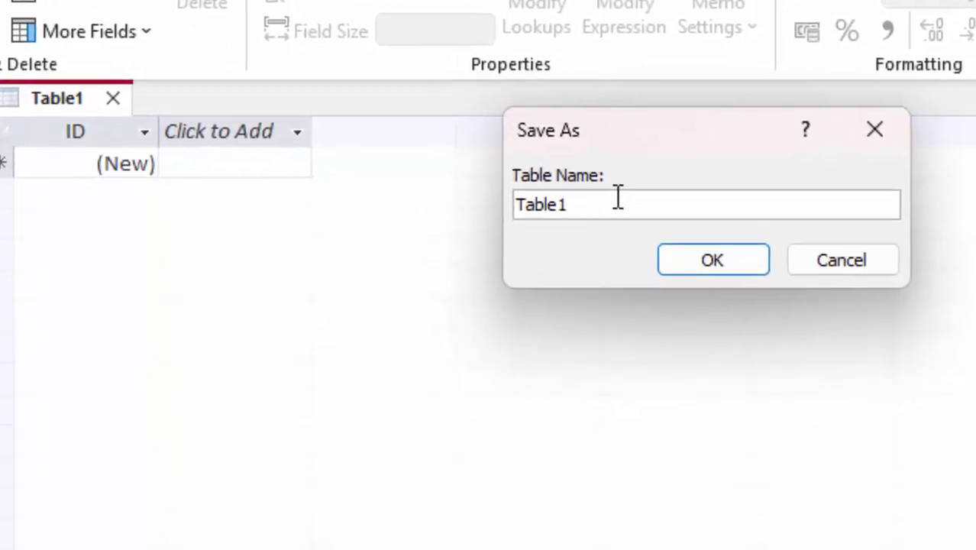
key(BackSpace)
key(BackSpace)
key(BackSpace)
key(BackSpace)
key(BackSpace)
key(BackSpace)
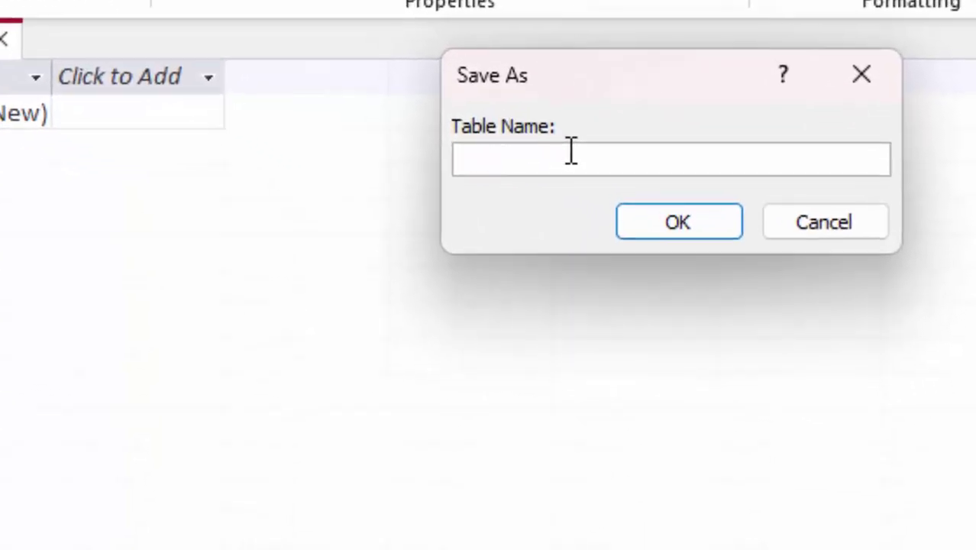
text(Shopping)
key(Return)
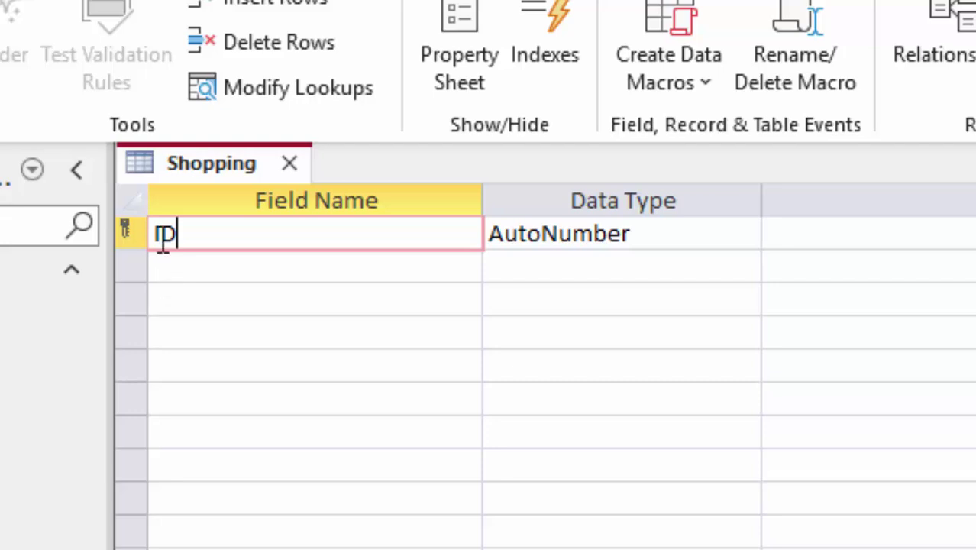
drag(207, 242, 157, 235)
click(202, 230)
click(653, 232)
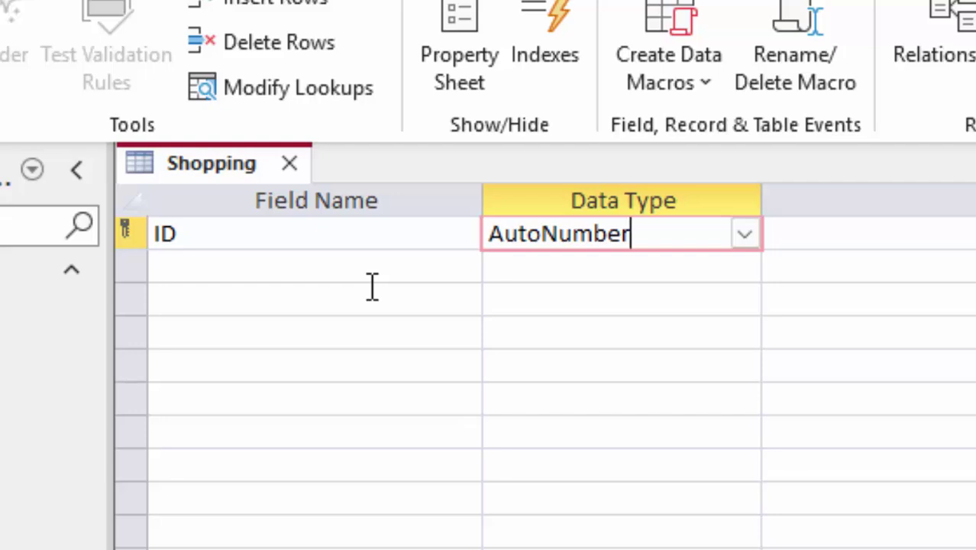
Add a field named Name_of_Product with the Short Text data type below the ID field
click(213, 261)
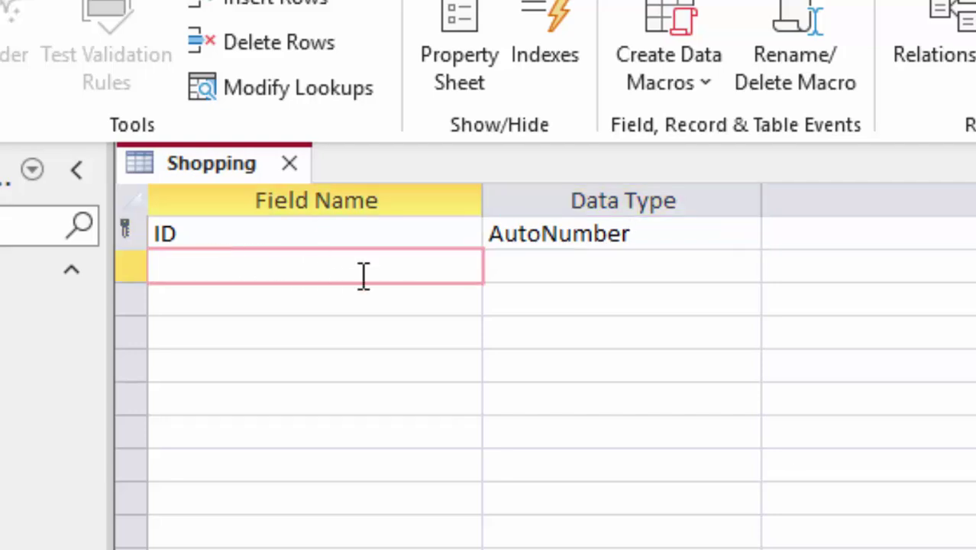
text(Na)
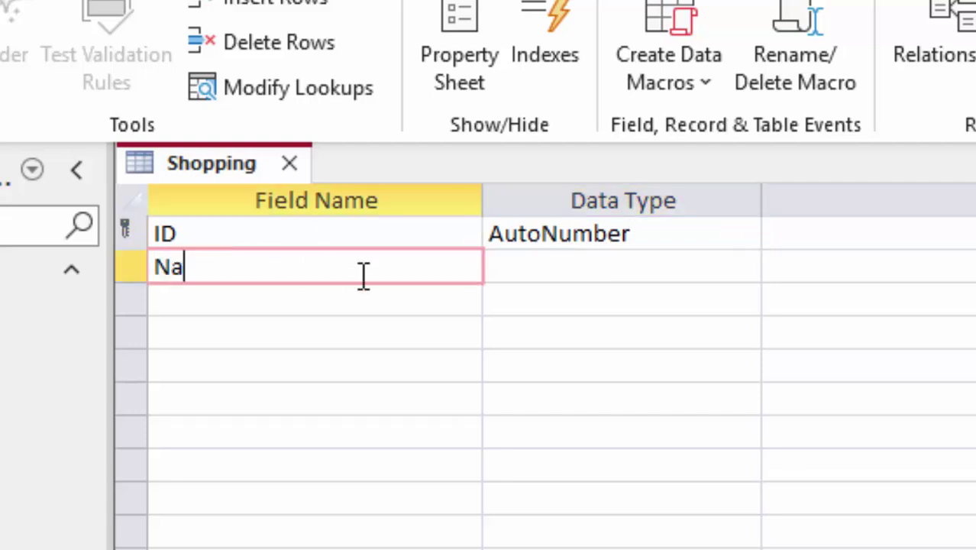
text(me_)
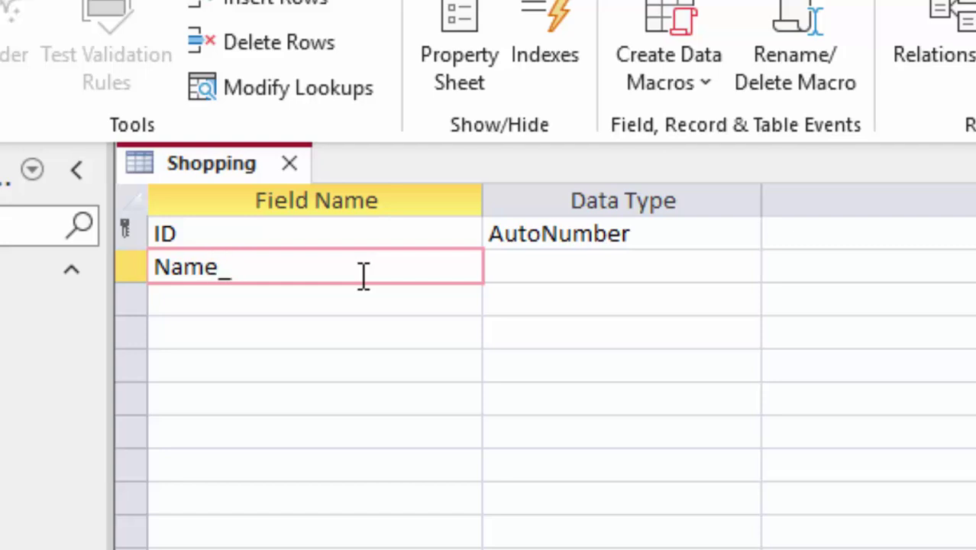
text(of_Pro)
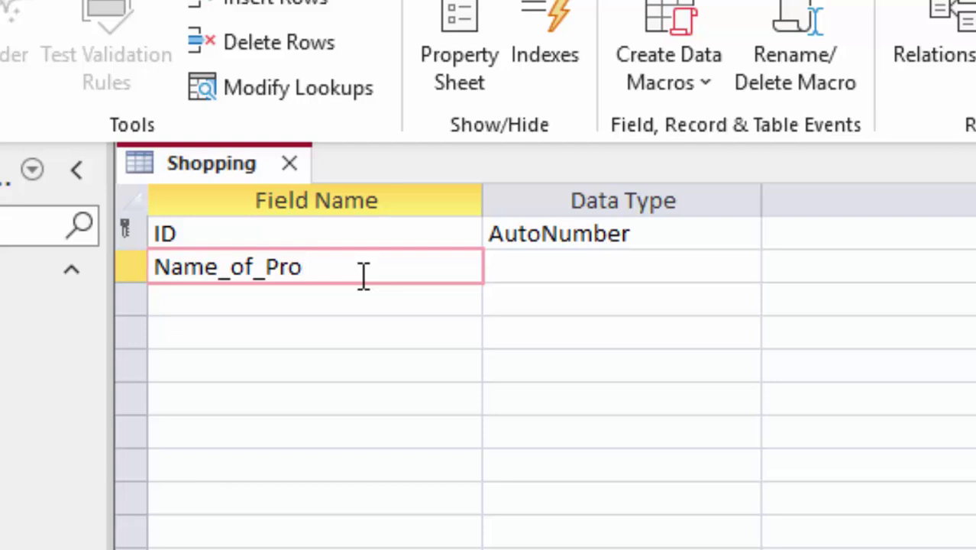
text(c)
text(duct)
click(636, 264)
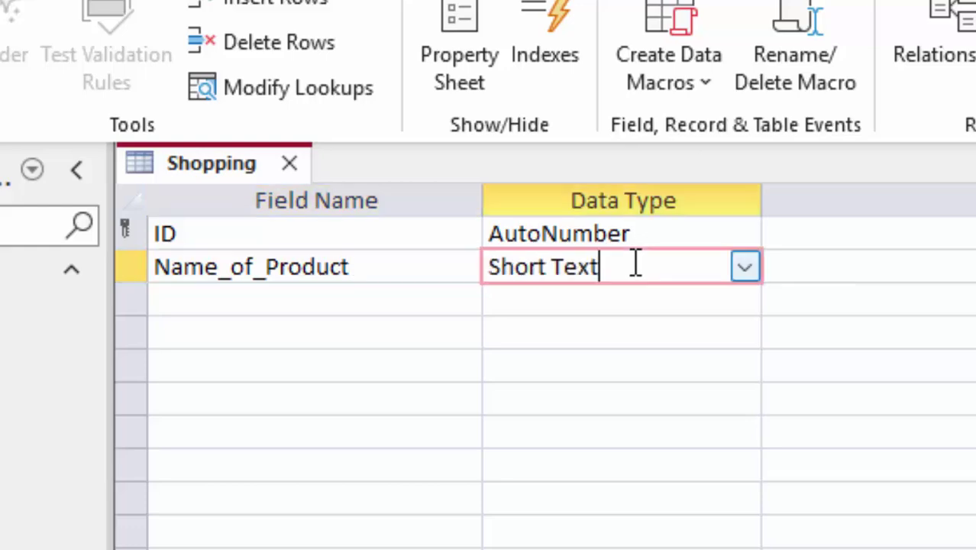
click(744, 267)
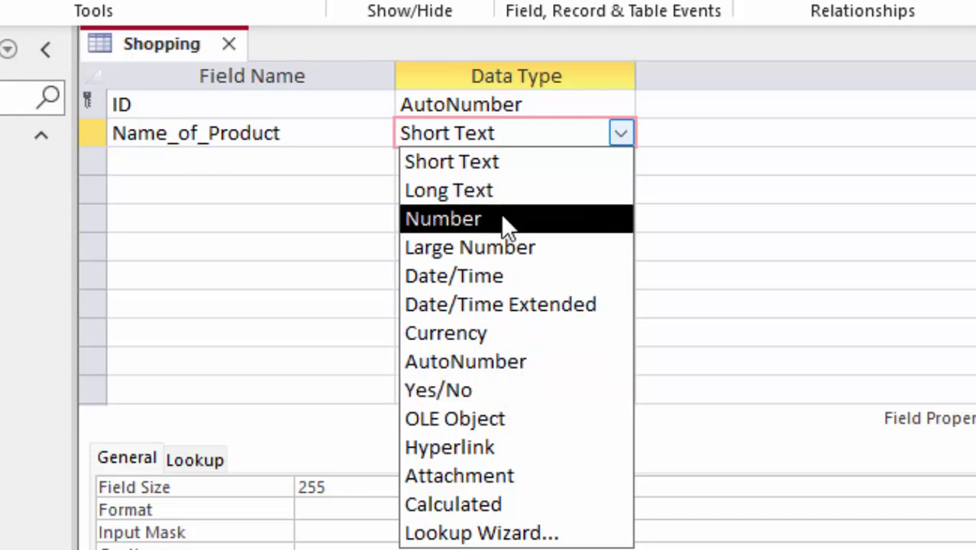
click(509, 165)
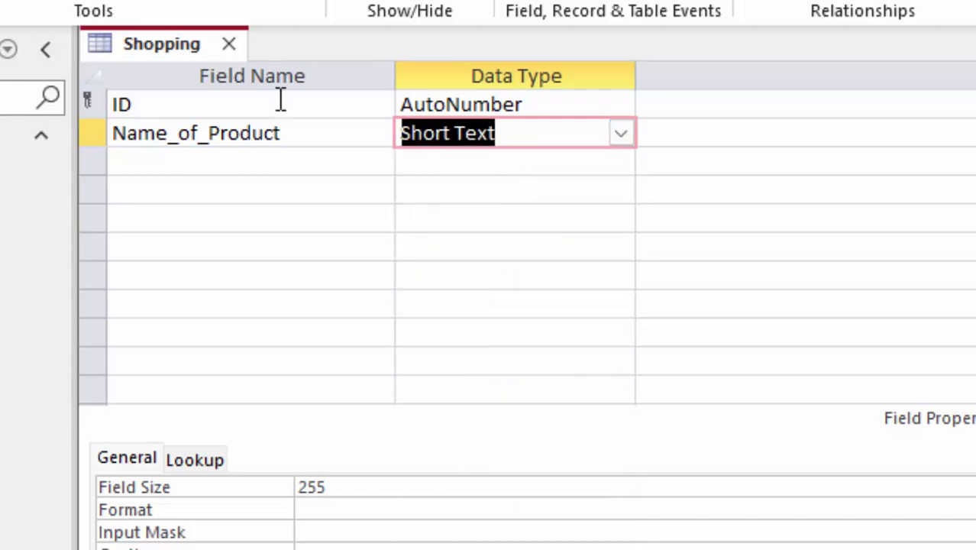
Add a Price field with the Currency data type below Name_of_Product
click(199, 165)
text(P)
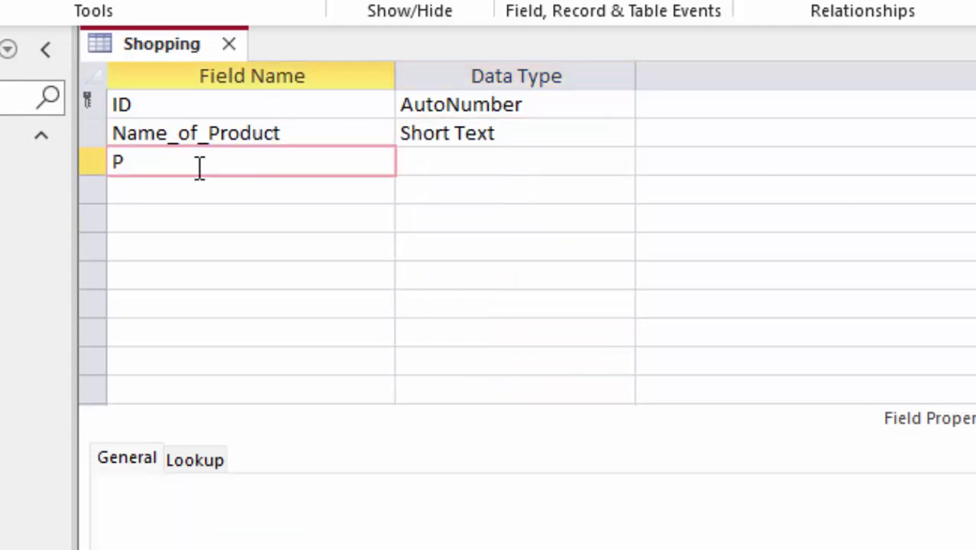
text(rice)
click(534, 162)
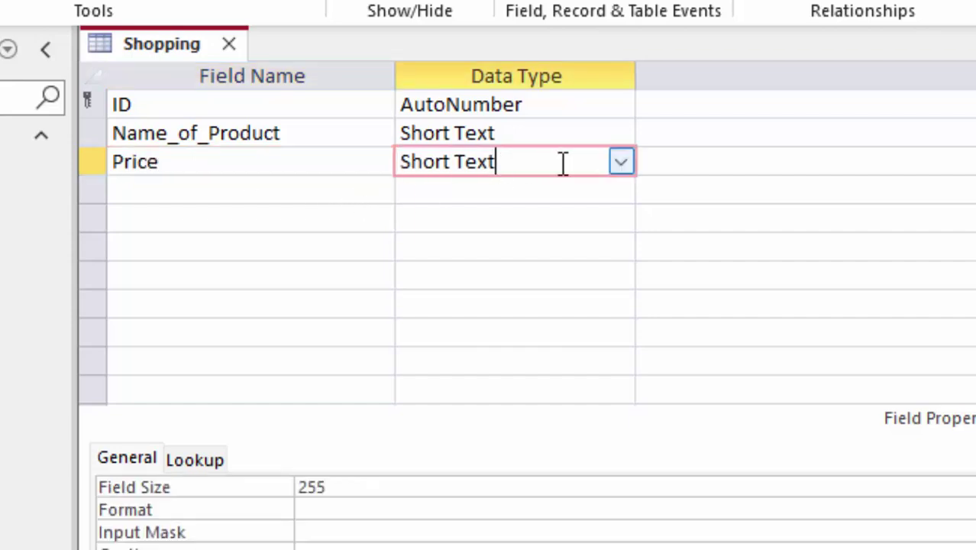
click(621, 162)
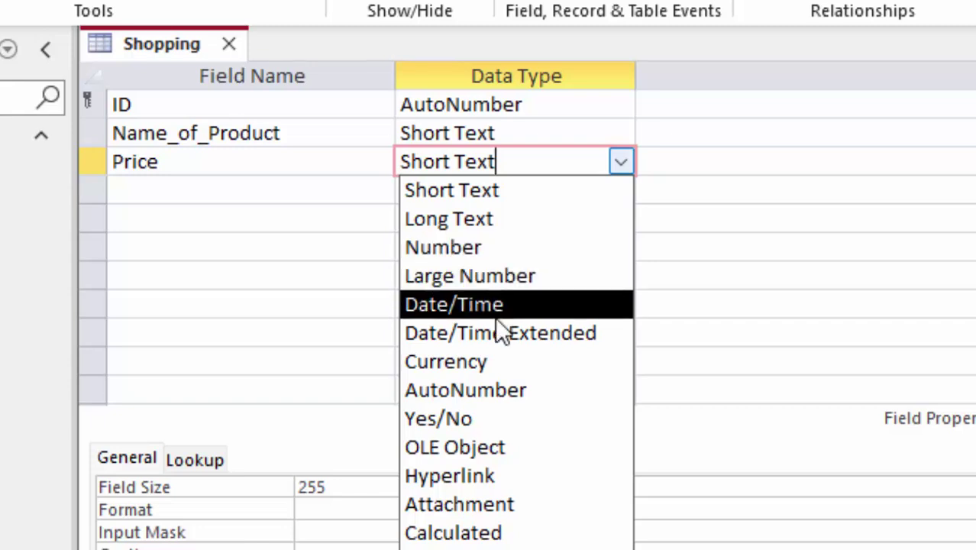
click(485, 361)
Add a Qty field with the Number data type and set its field size to Double
click(171, 195)
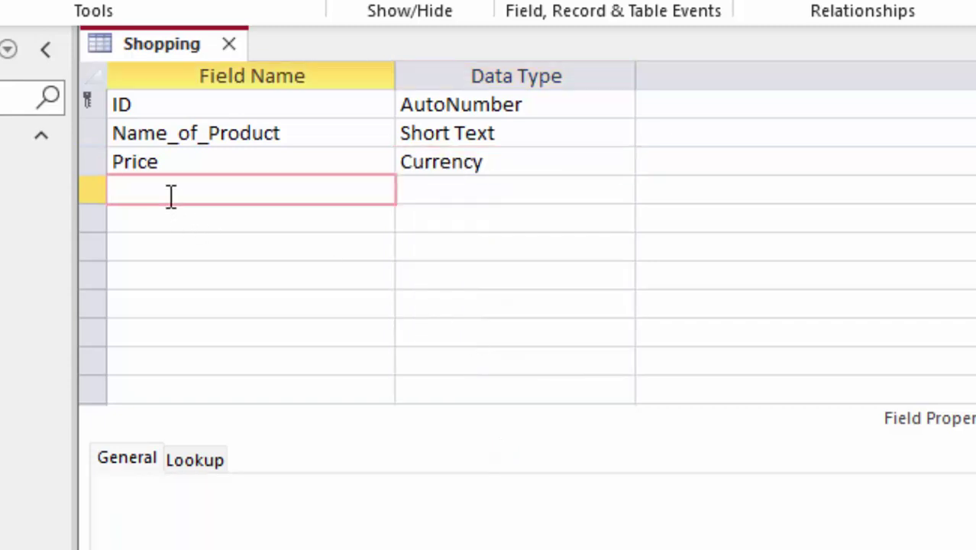
text(Qty)
click(496, 194)
click(619, 192)
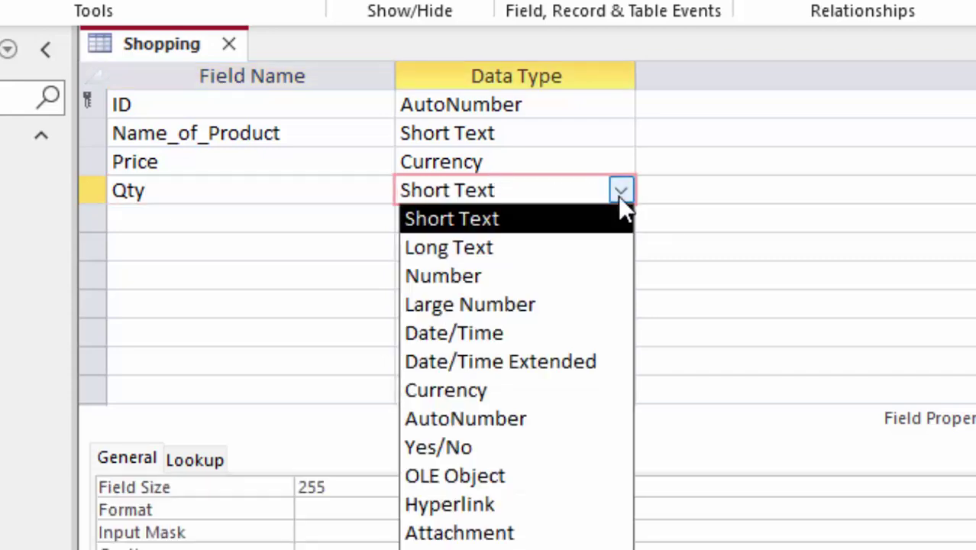
click(493, 285)
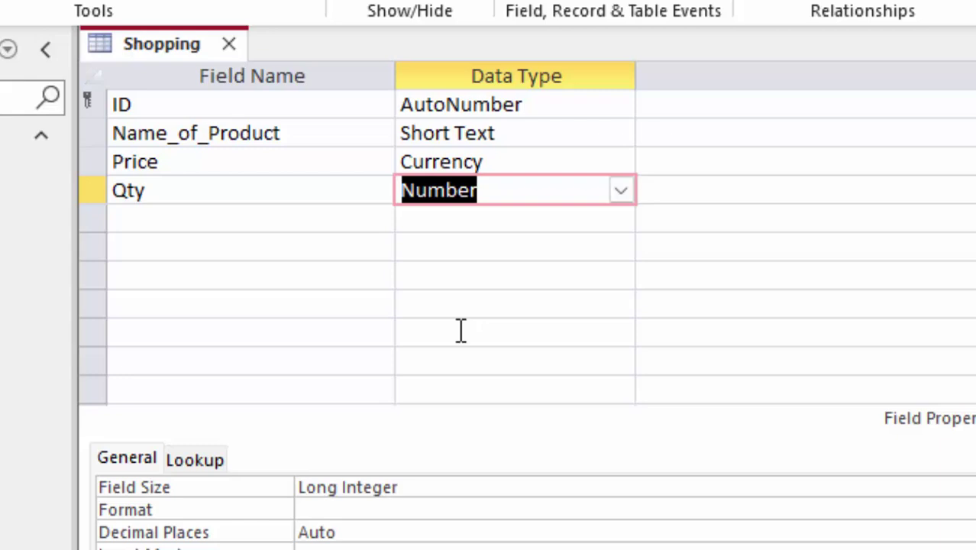
click(426, 489)
drag(425, 489, 235, 492)
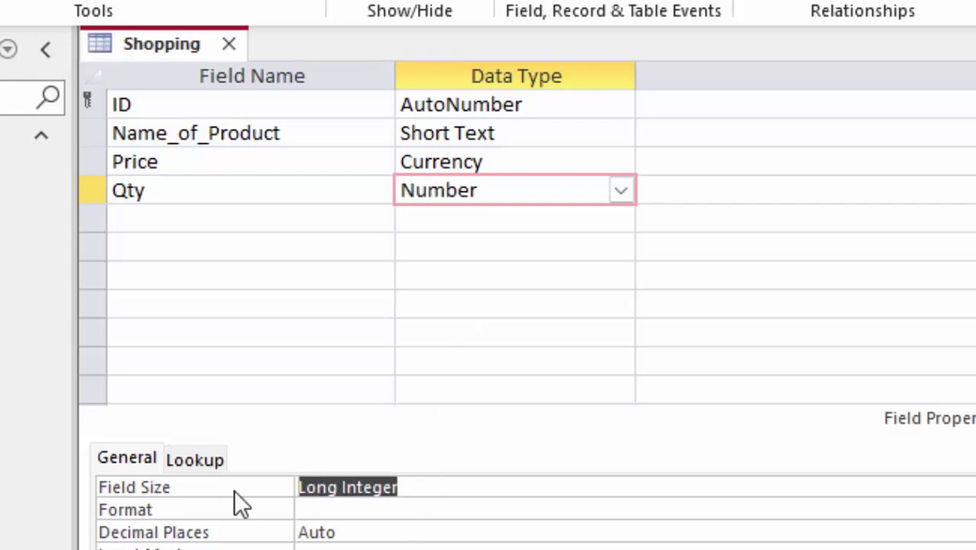
key(BackSpace)
text(double)
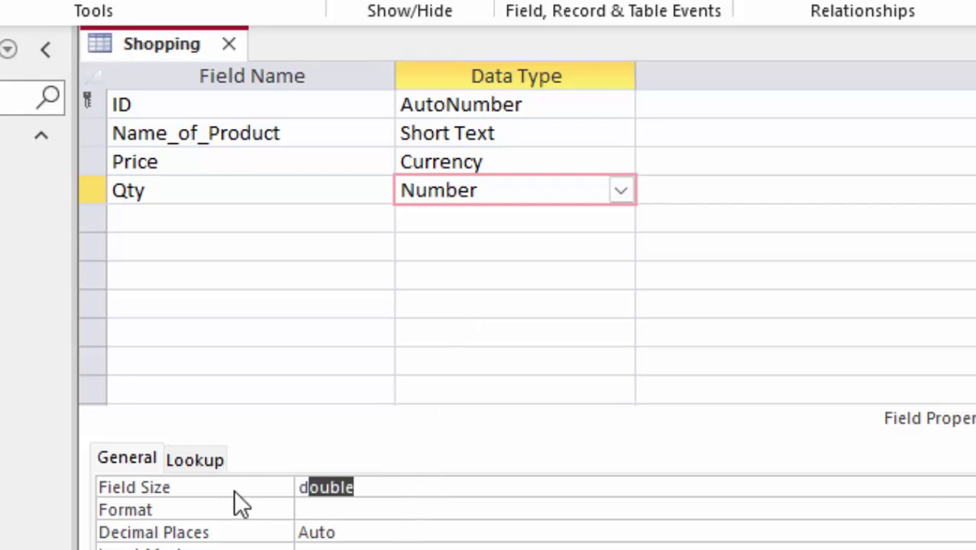
Add a Total_Price field with the Calculated data type, using the expression [Price]*[Qty]
click(148, 218)
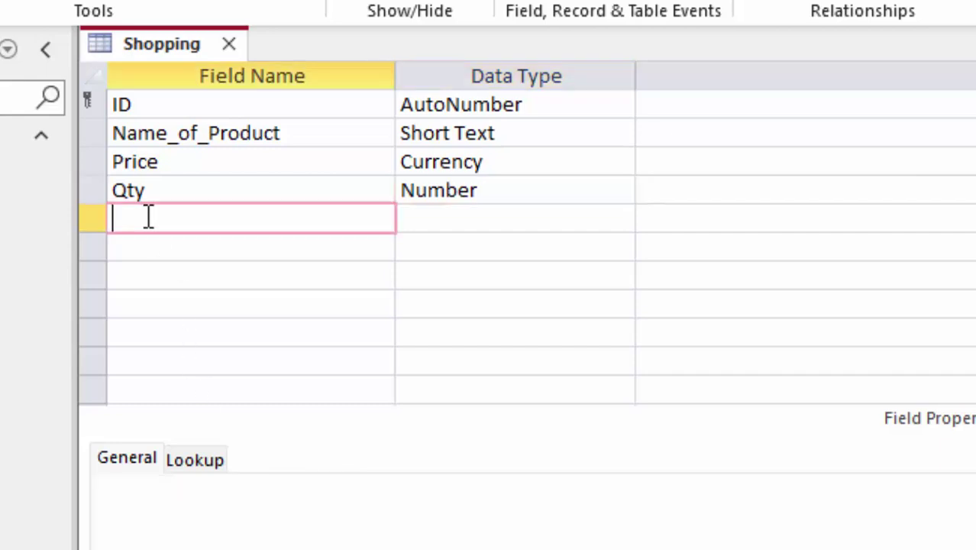
text(Total_Price)
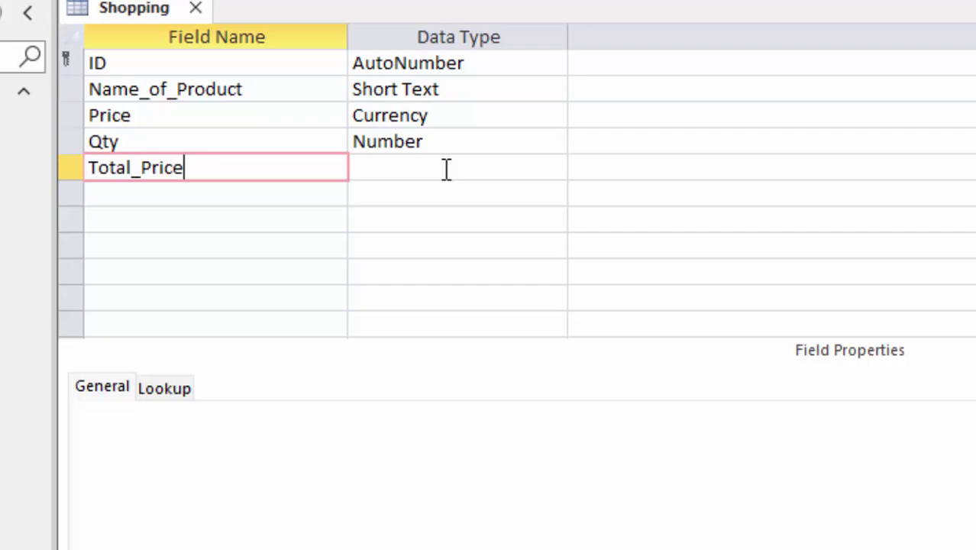
click(447, 169)
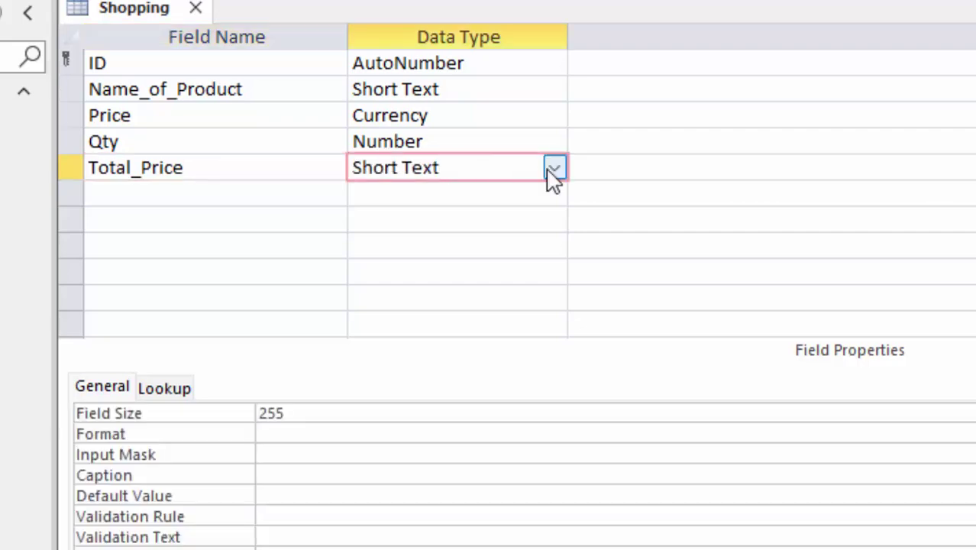
click(553, 168)
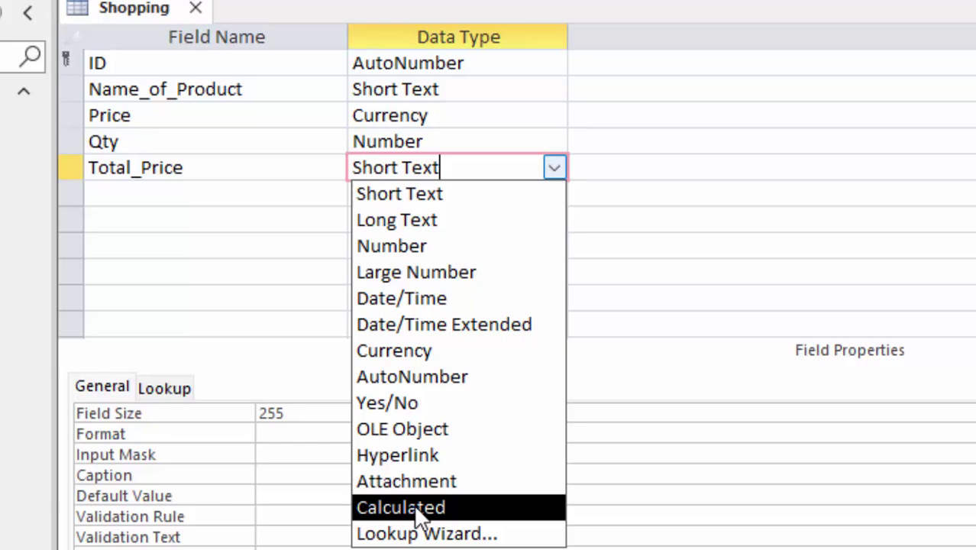
click(434, 507)
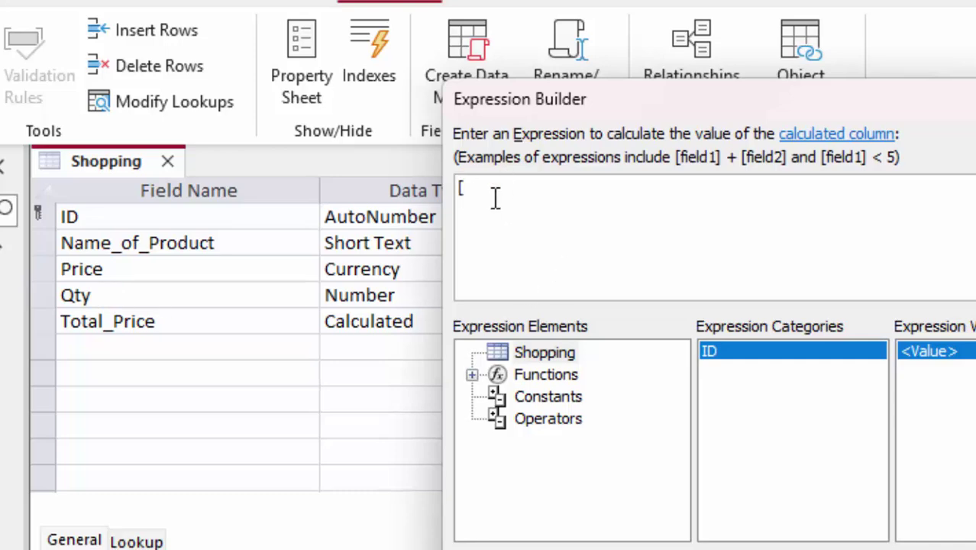
text(ri )
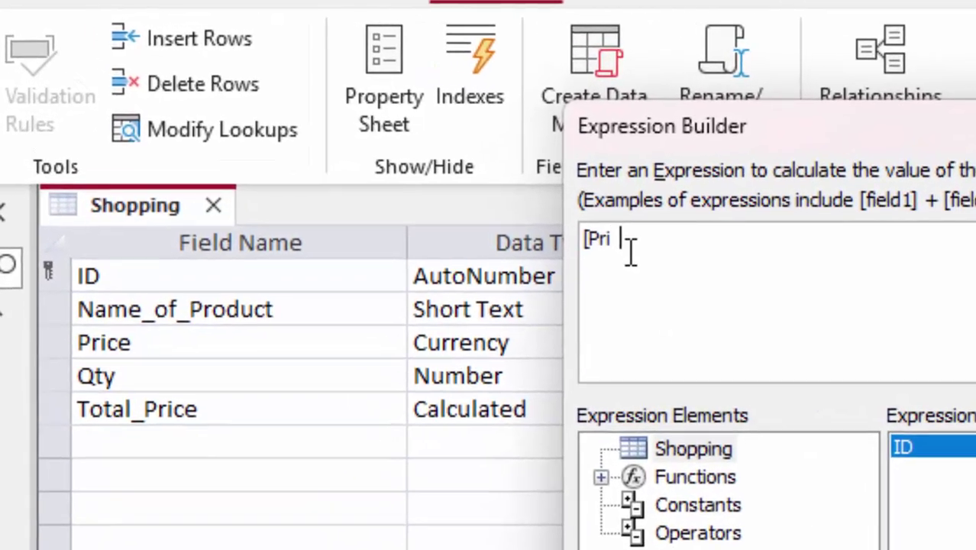
text(ce]*[Qty])
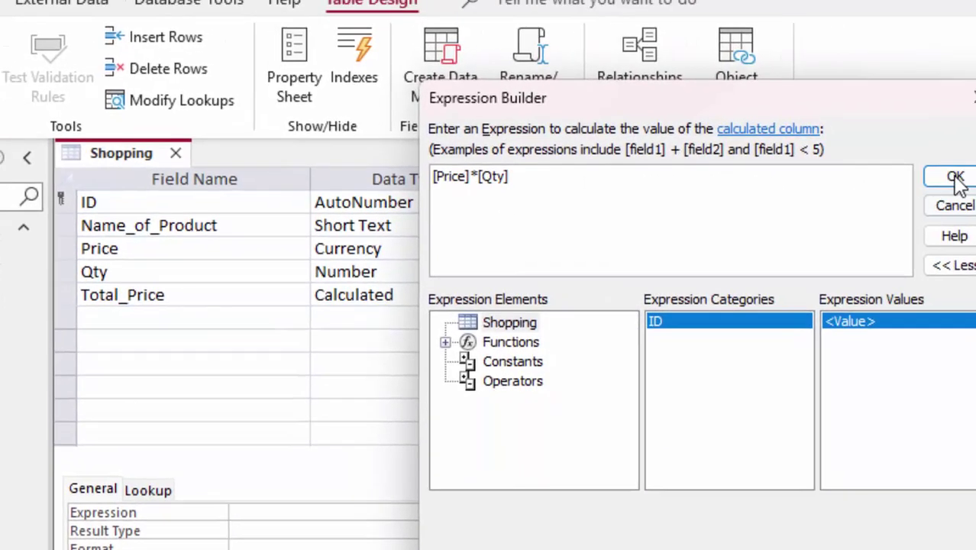
click(964, 175)
Save the table design while switching to Datasheet View, and widen the Name_of_Product column to fit its heading
click(0, 115)
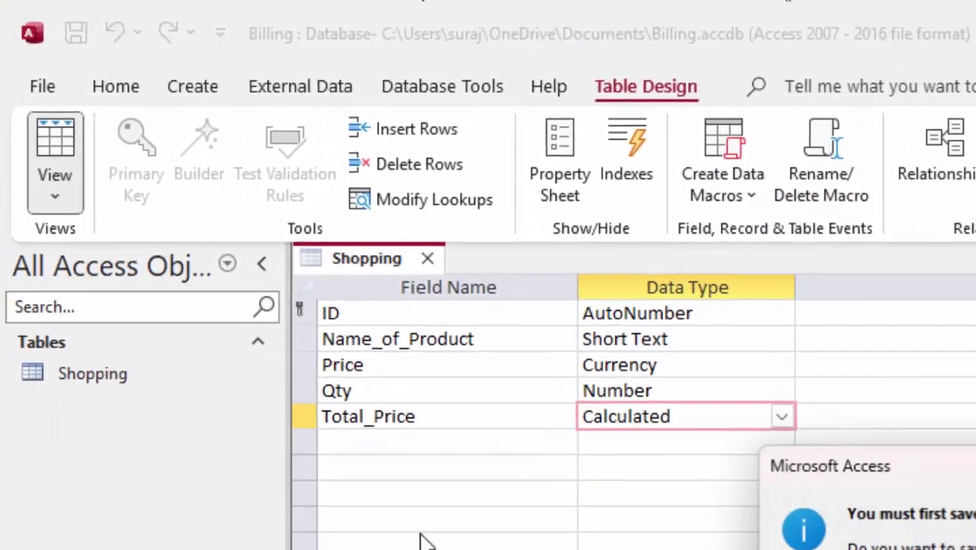
click(834, 537)
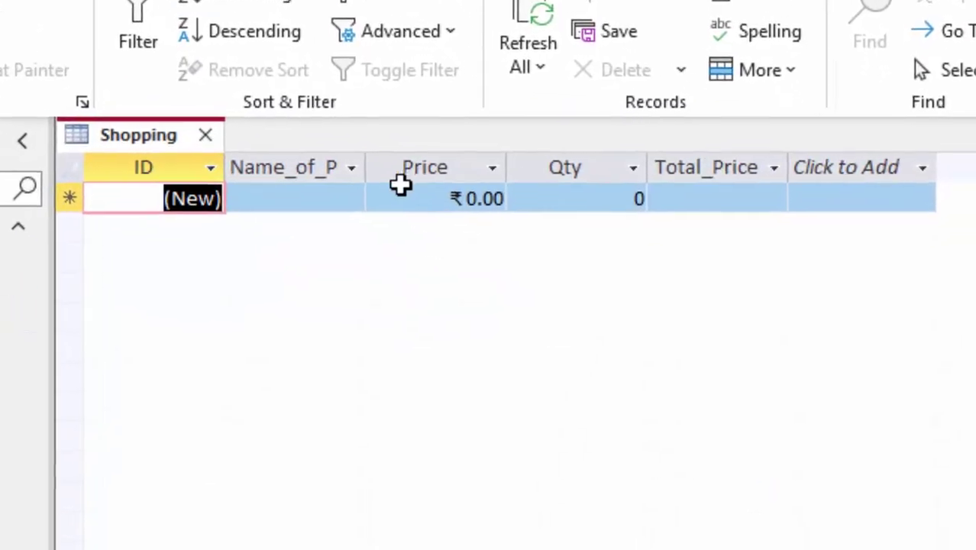
drag(352, 161, 410, 200)
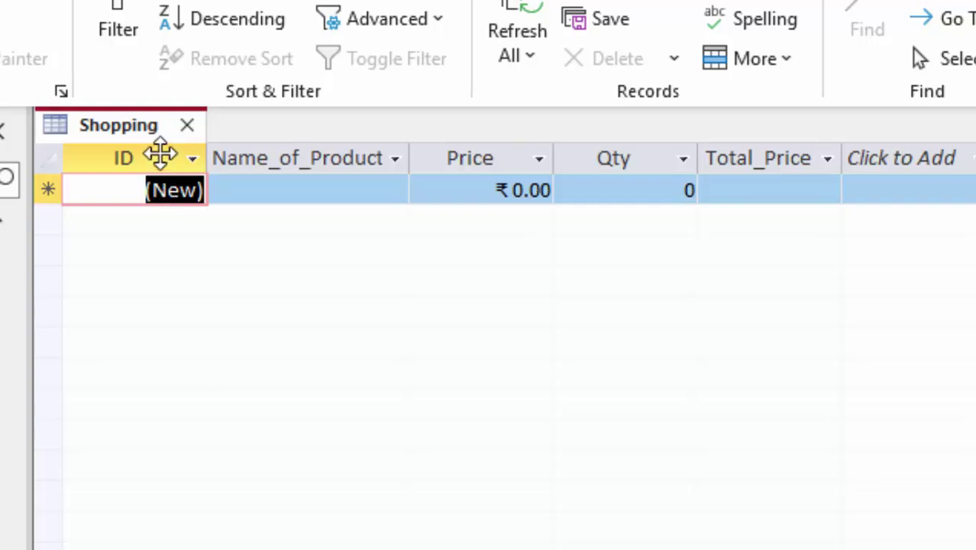
Enter the first record with product name Keyboard, price 300 and quantity 100
click(251, 187)
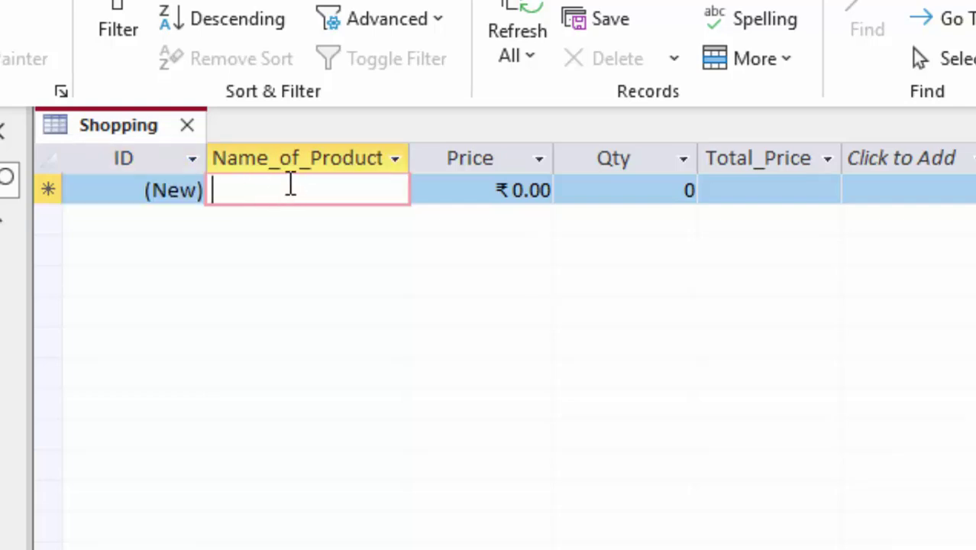
text(L)
key(BackSpace)
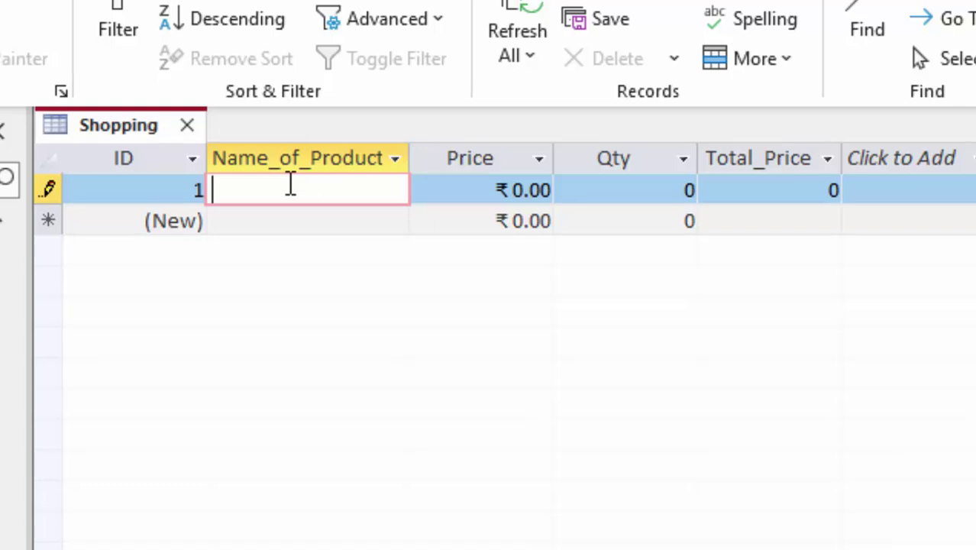
text(Keybo)
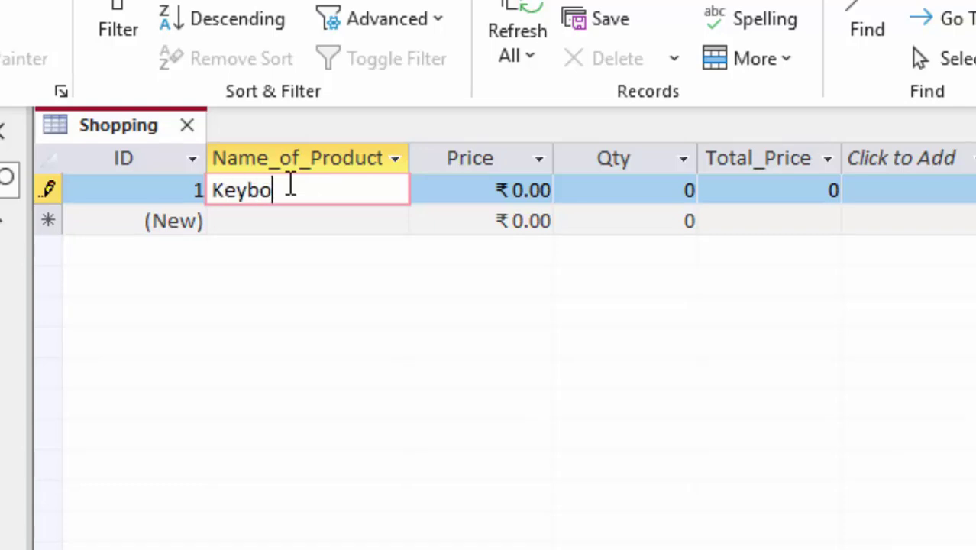
text(ard)
key(Tab)
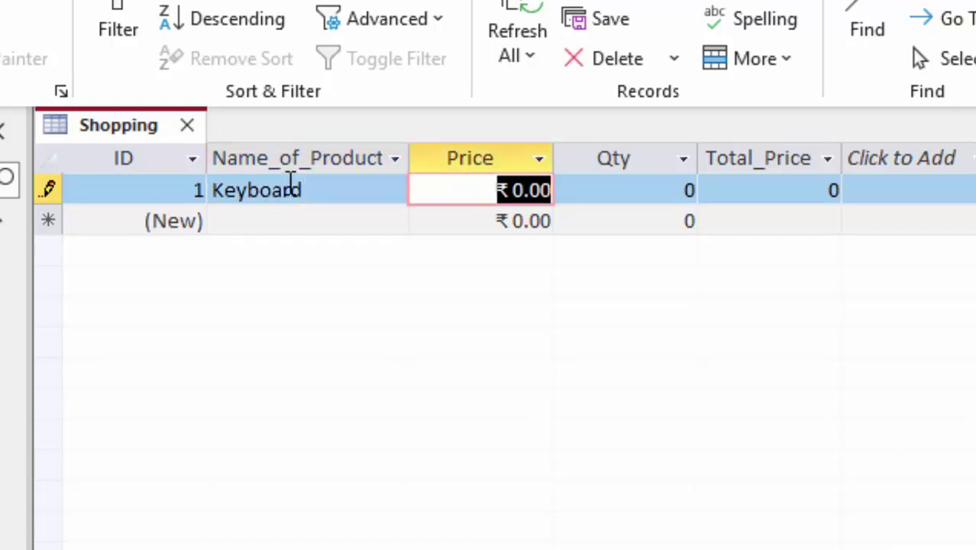
text(300)
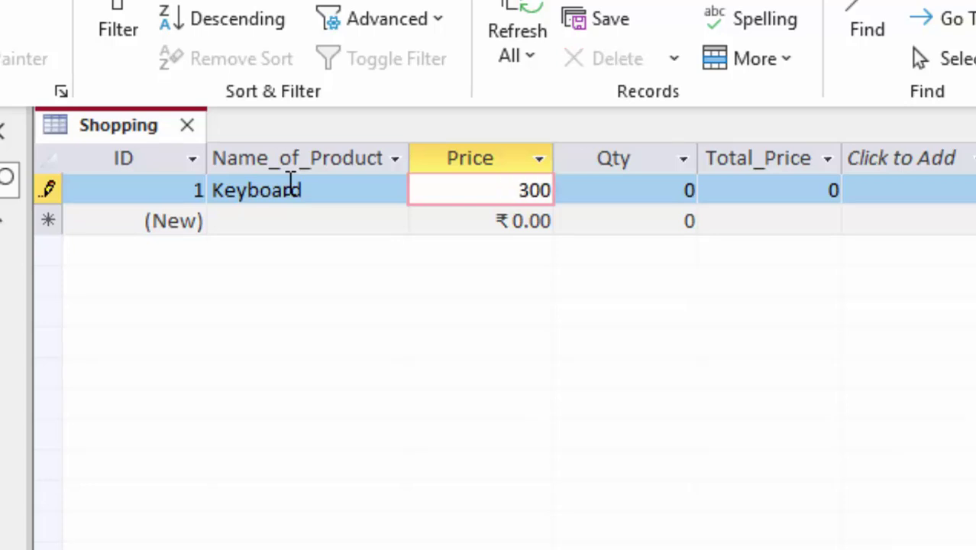
key(Tab)
text(1)
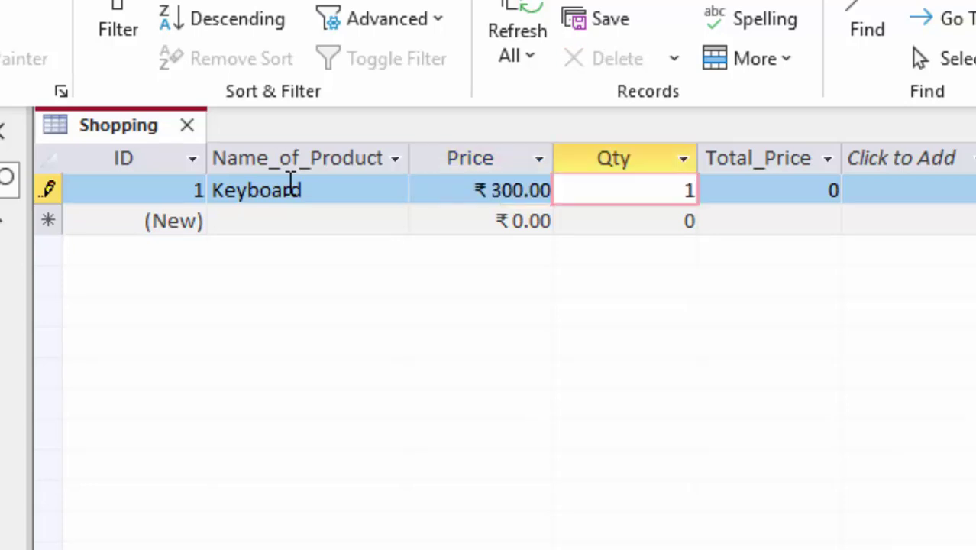
text(00)
key(Tab)
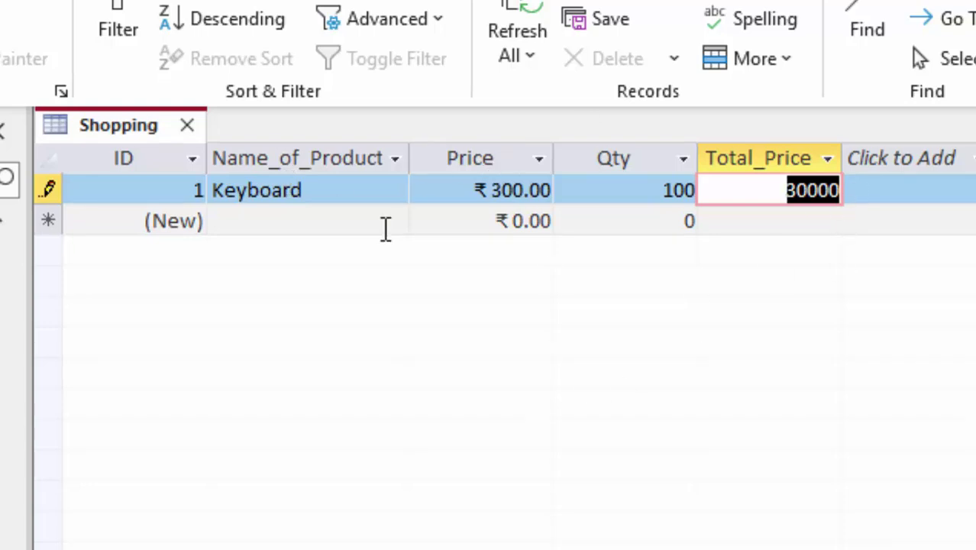
Enter the second record with product name Mouse, price 200 and quantity 200
click(266, 221)
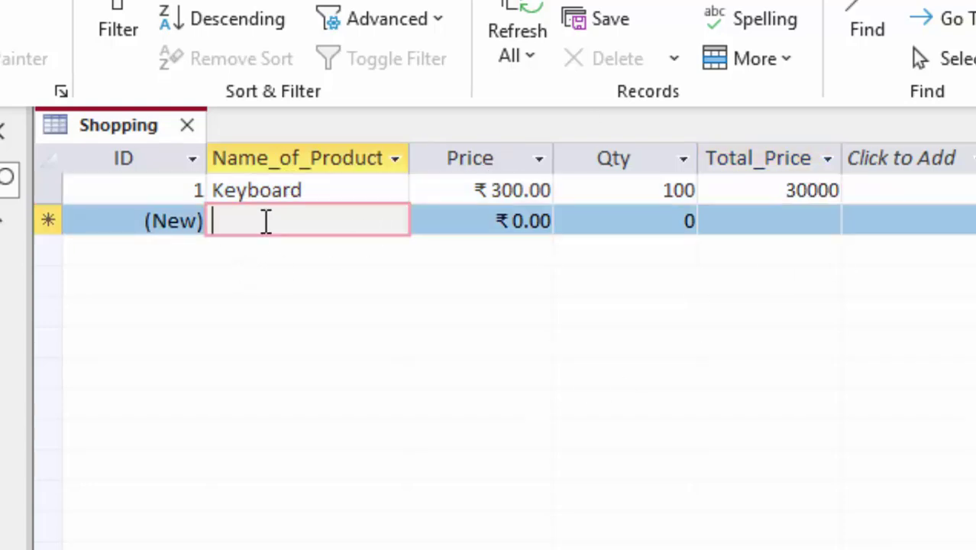
text(Mouse)
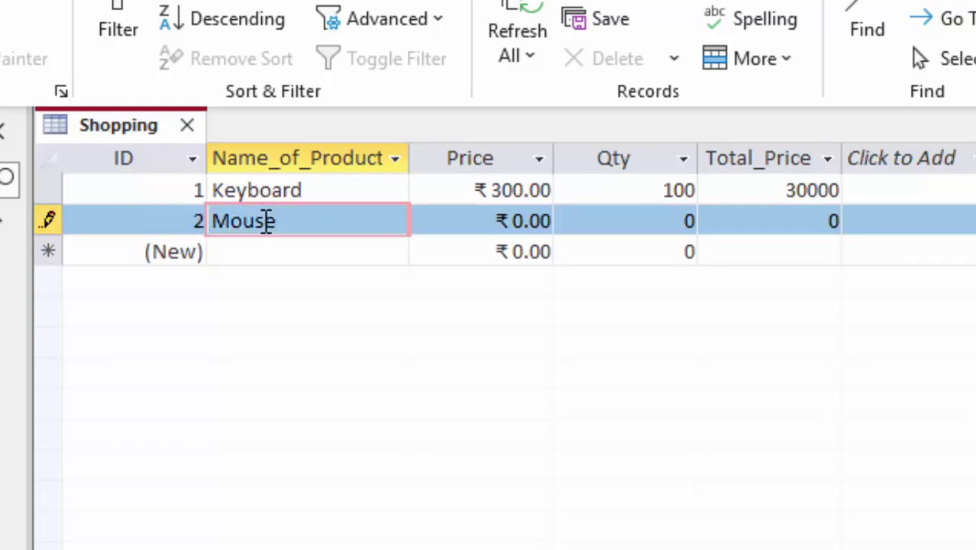
key(Tab)
key(BackSpace)
text(200)
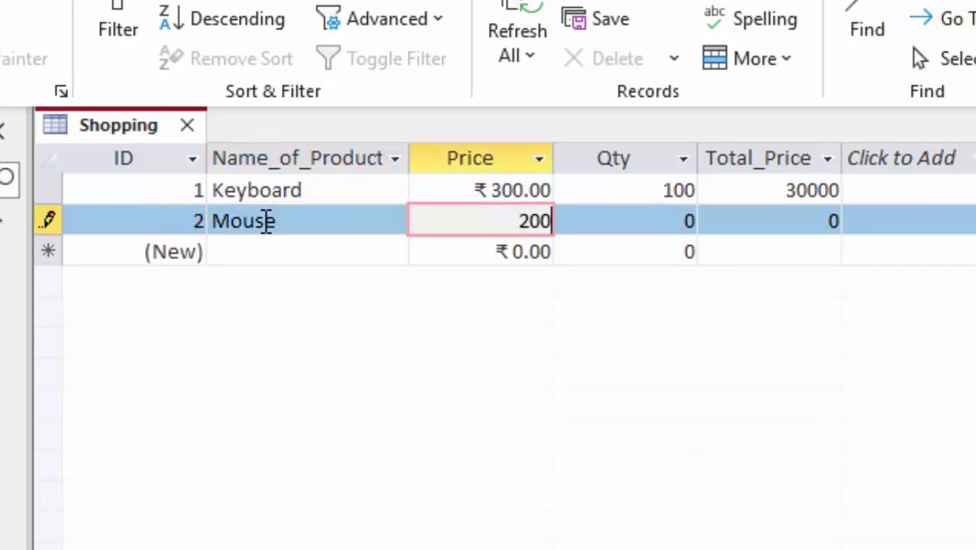
key(Tab)
text(200)
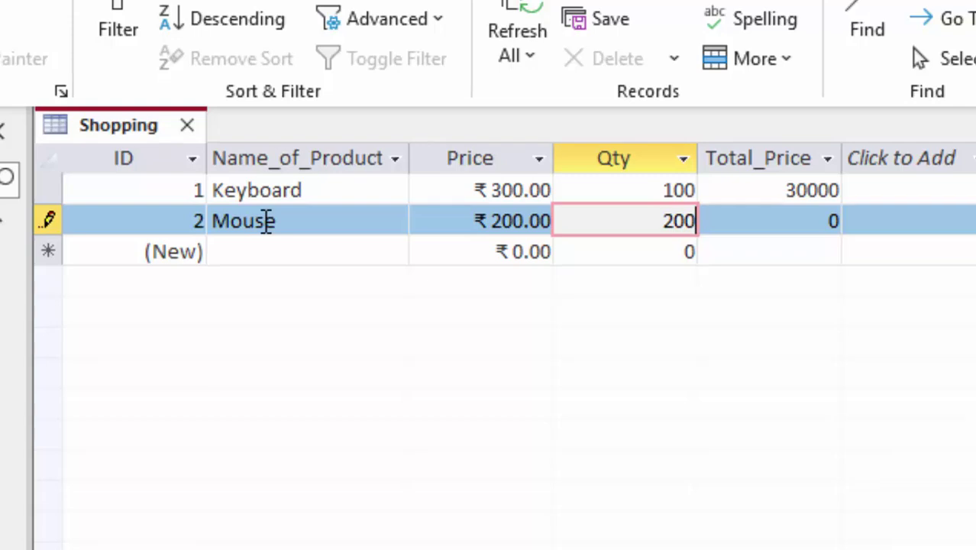
key(Tab)
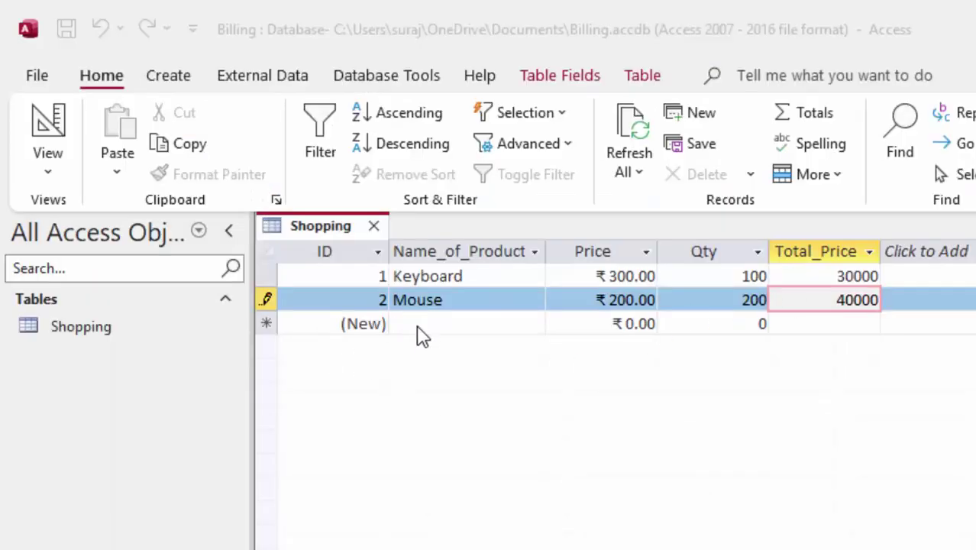
Enter the third record with product name Mouse, price 300 and quantity 400
click(418, 327)
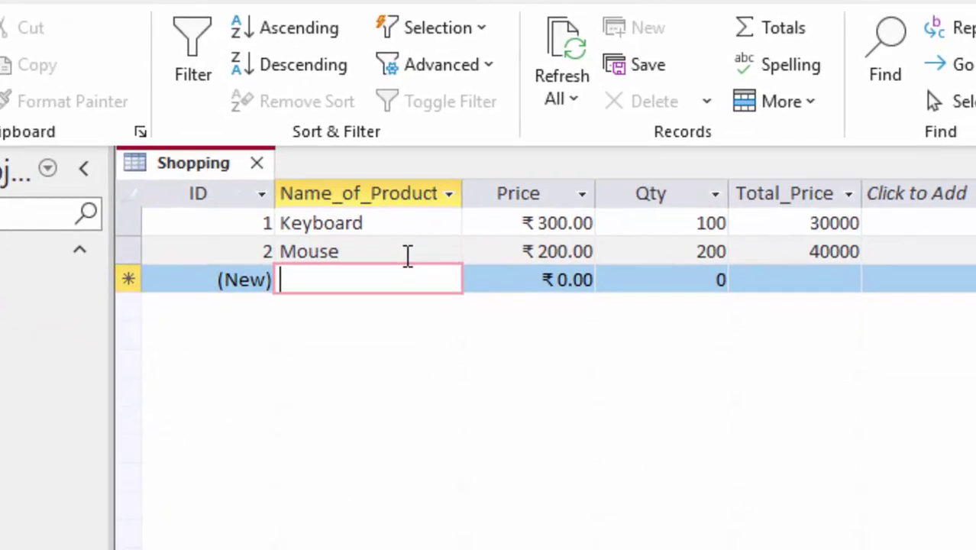
text(Mouse)
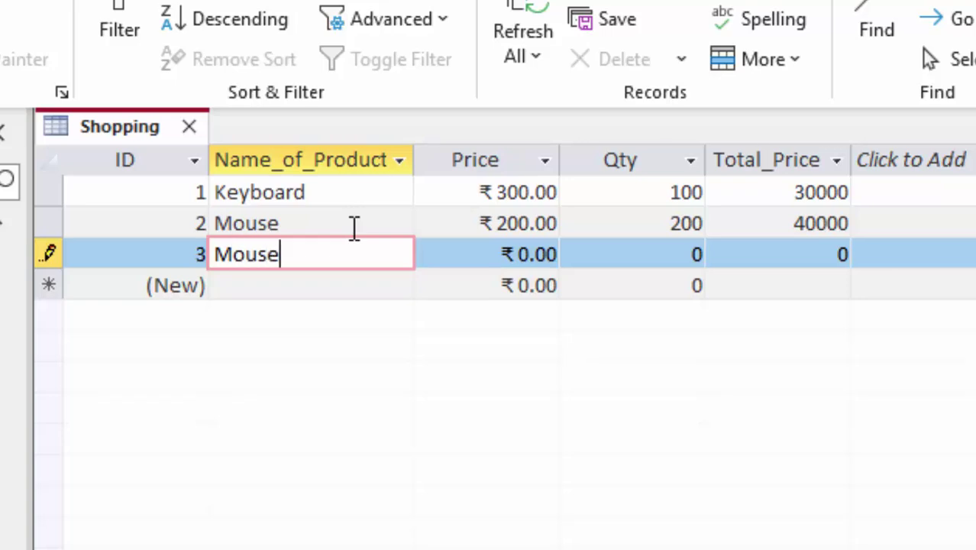
key(Tab)
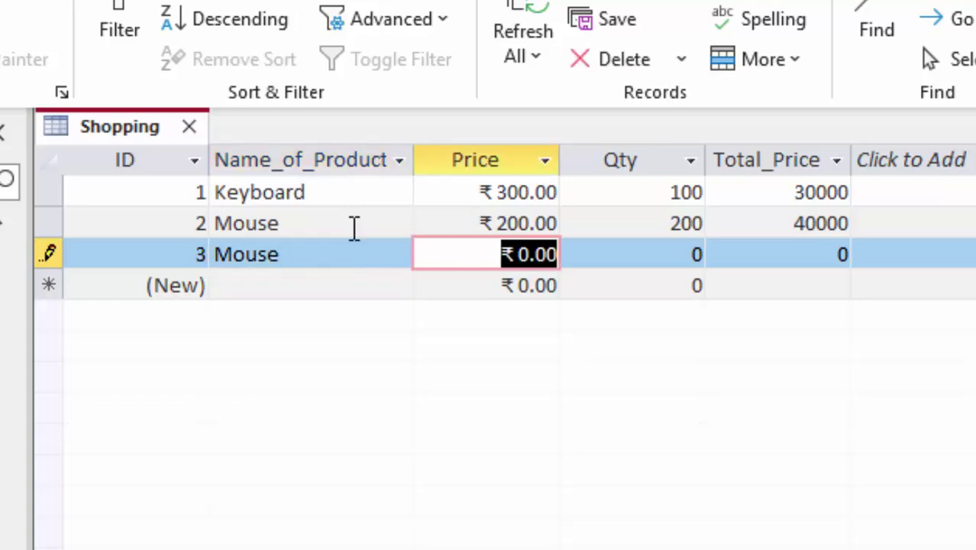
text(300)
key(Tab)
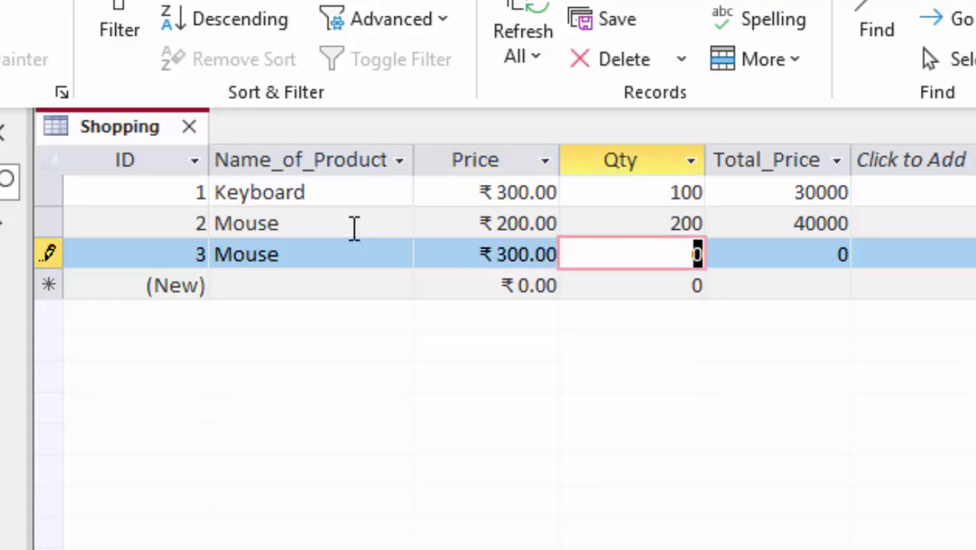
text(400)
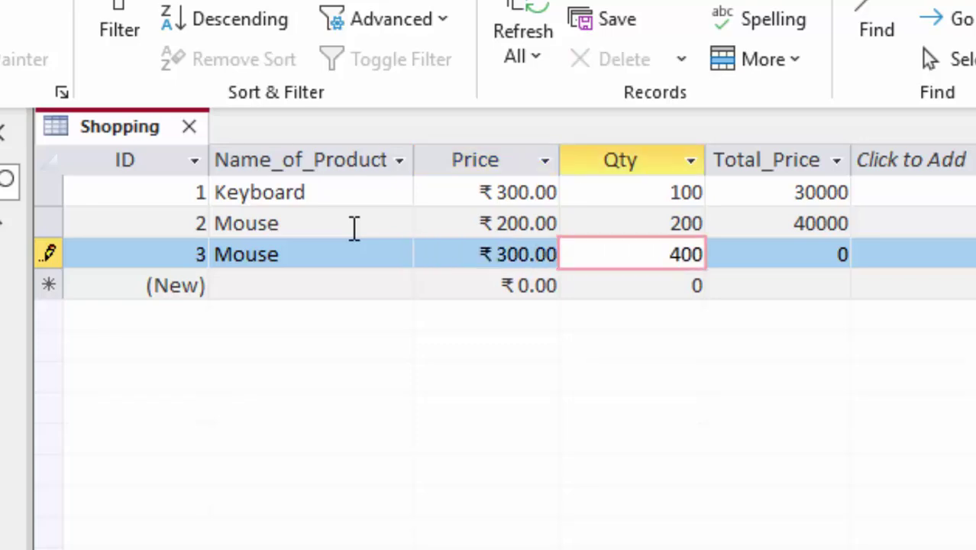
key(Tab)
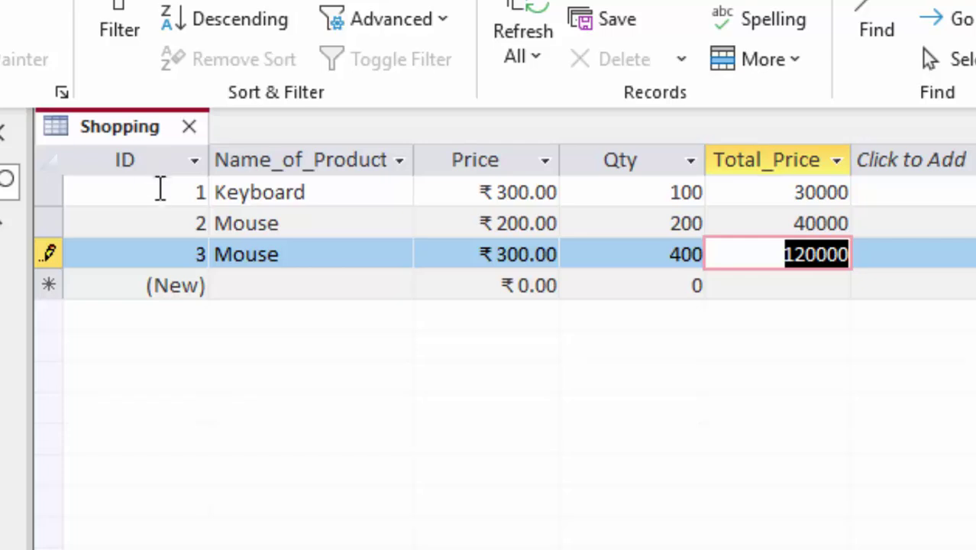
click(278, 159)
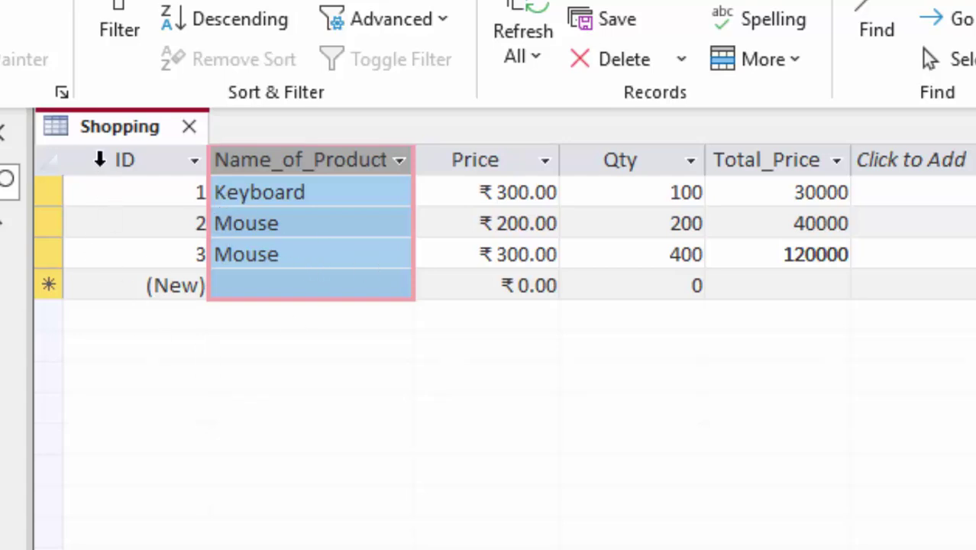
click(99, 158)
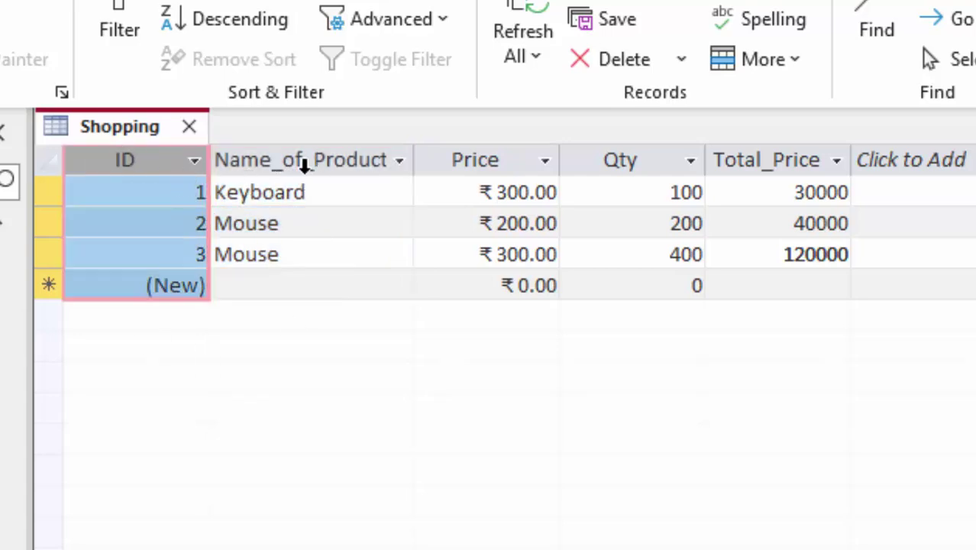
click(304, 162)
click(160, 160)
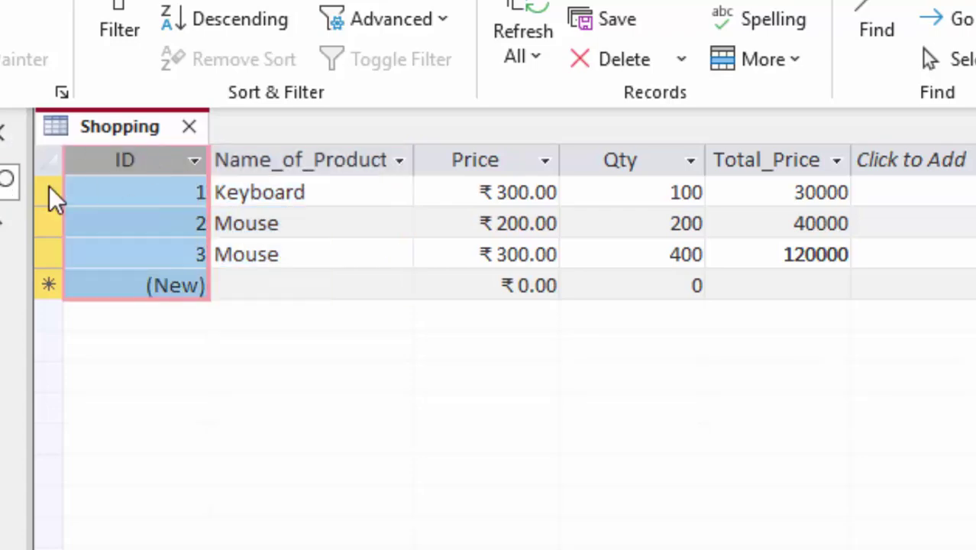
click(163, 192)
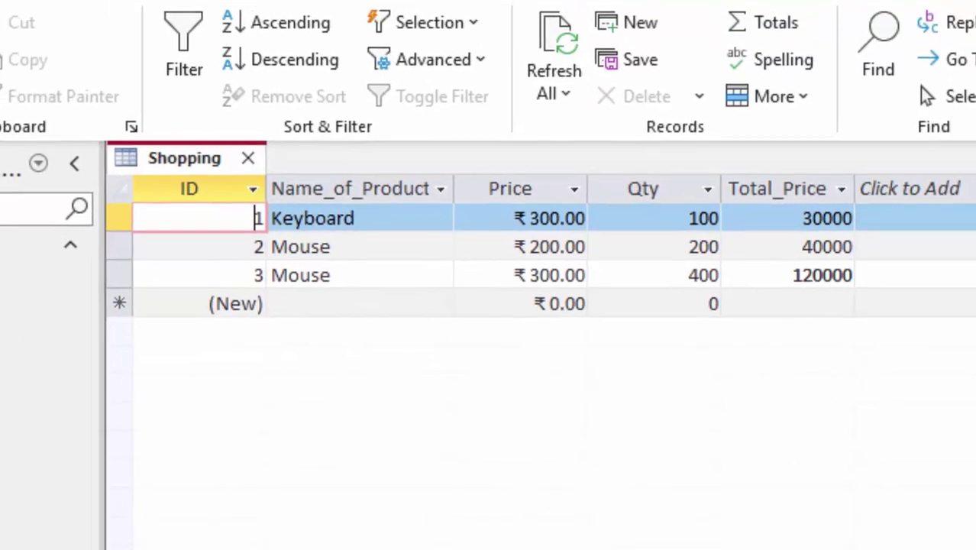
Switch the Shopping table to Design View and permanently delete the ID primary key field
click(7, 114)
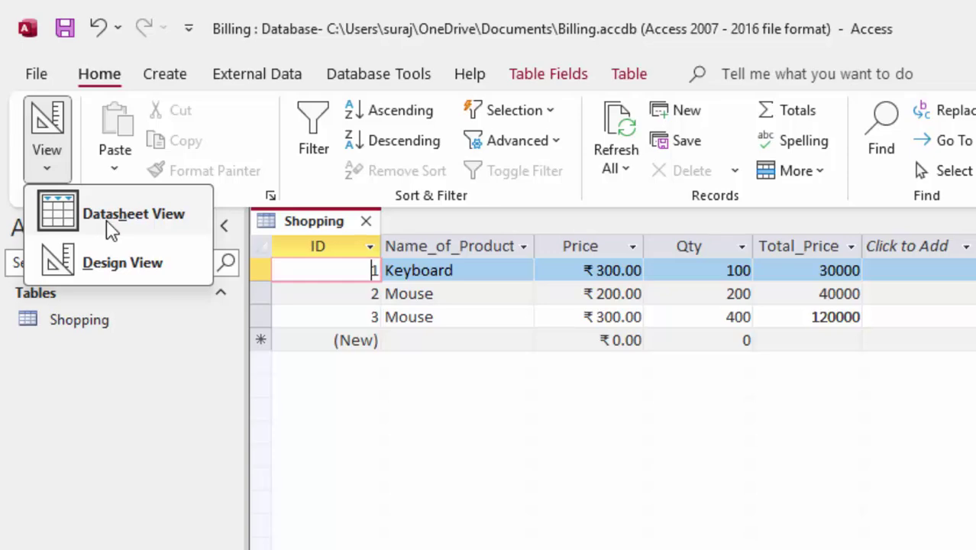
click(123, 264)
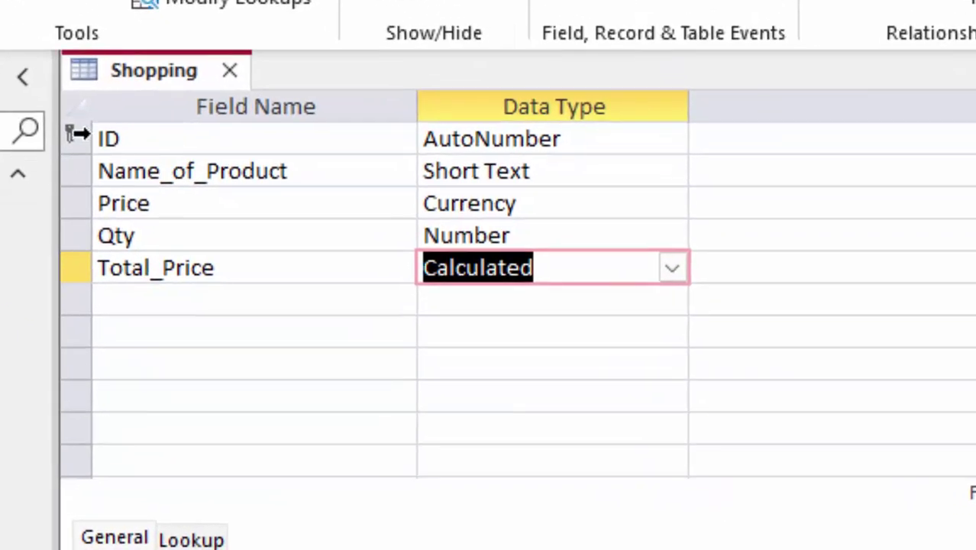
right_click(80, 134)
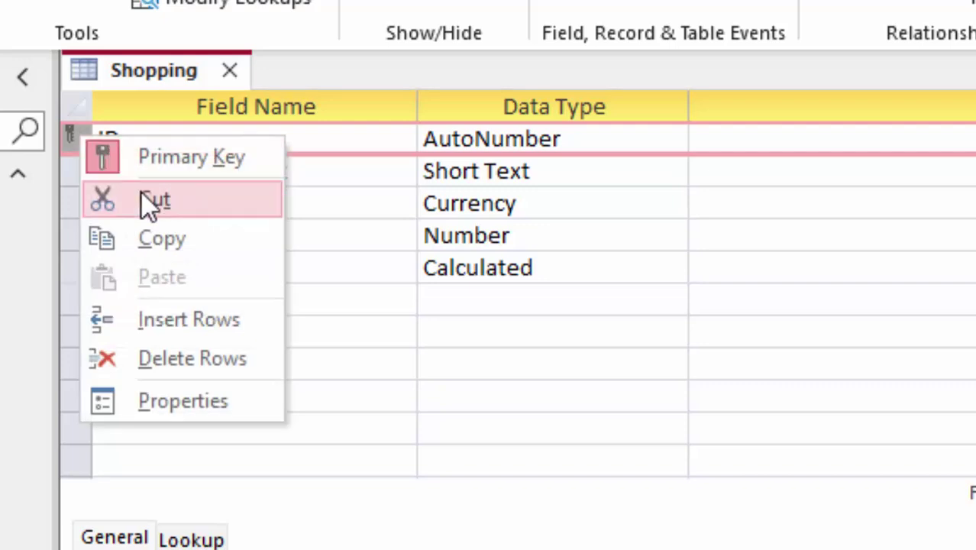
click(193, 358)
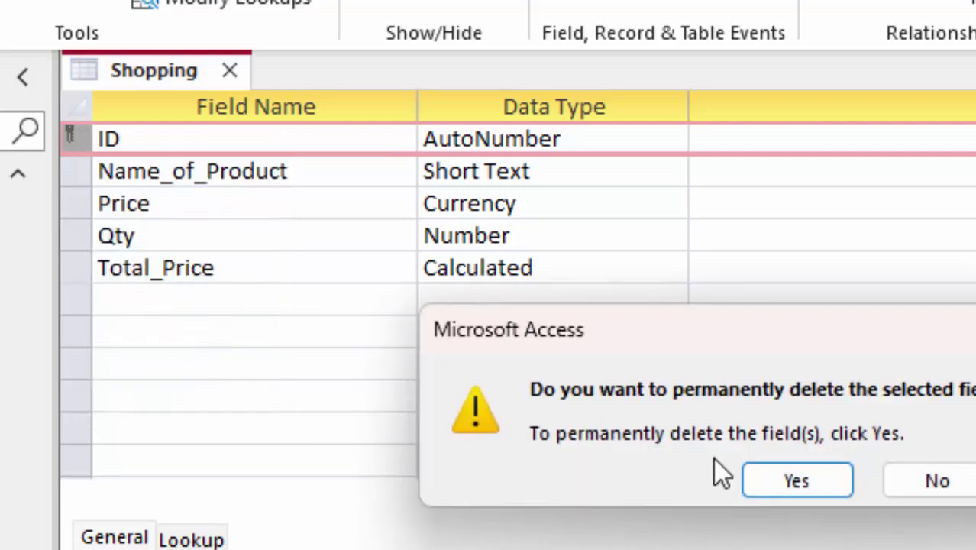
click(798, 482)
click(781, 478)
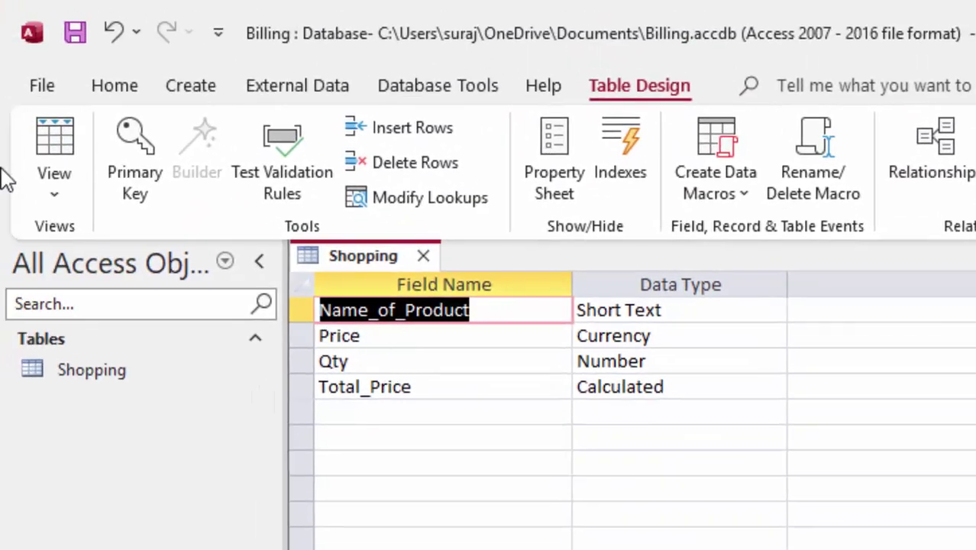
Insert a new field above Name_of_Product, named Product_id, with the Short Text data type
right_click(312, 310)
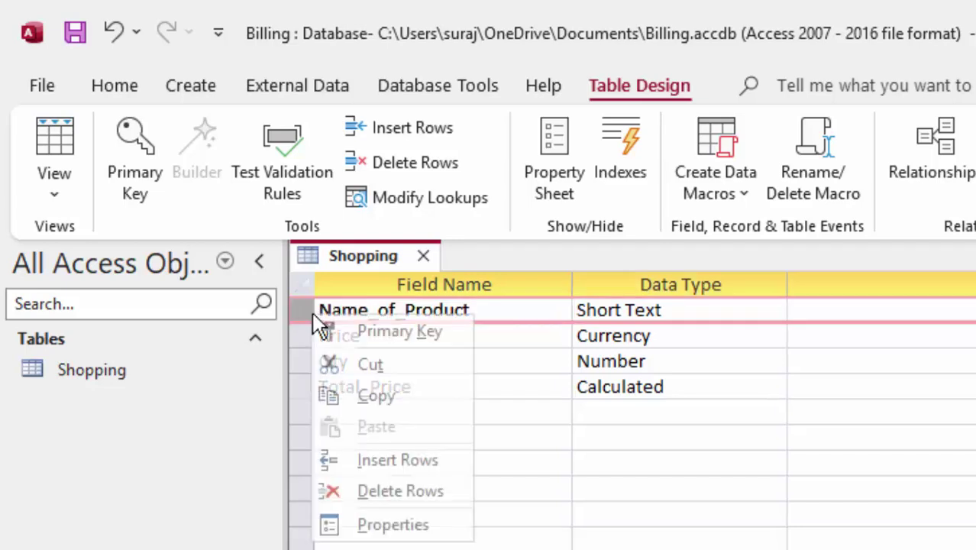
click(374, 461)
click(366, 318)
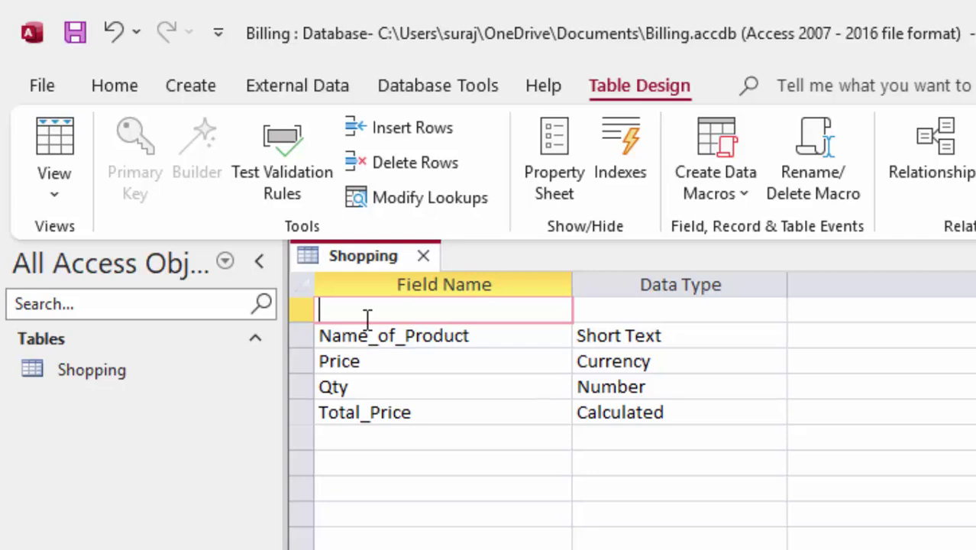
text(Product_id)
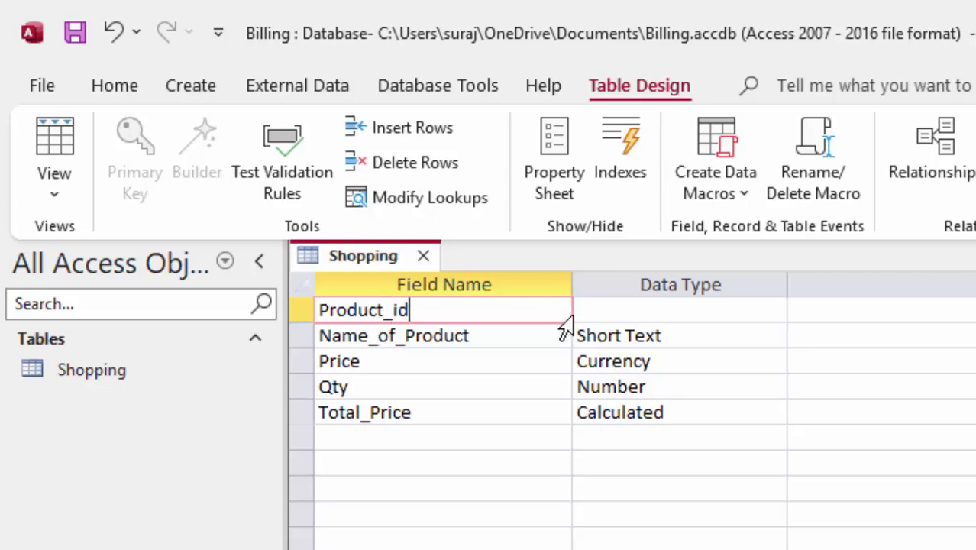
click(617, 314)
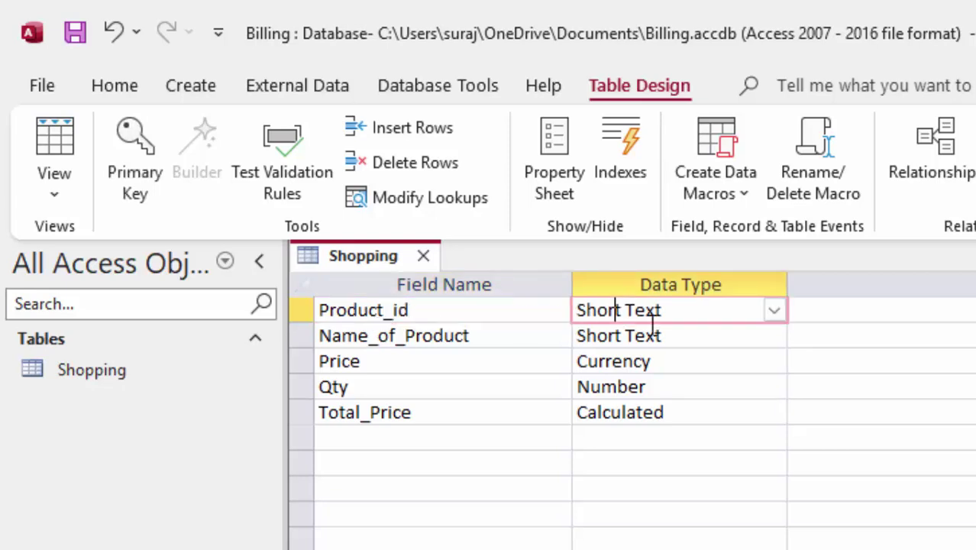
click(774, 315)
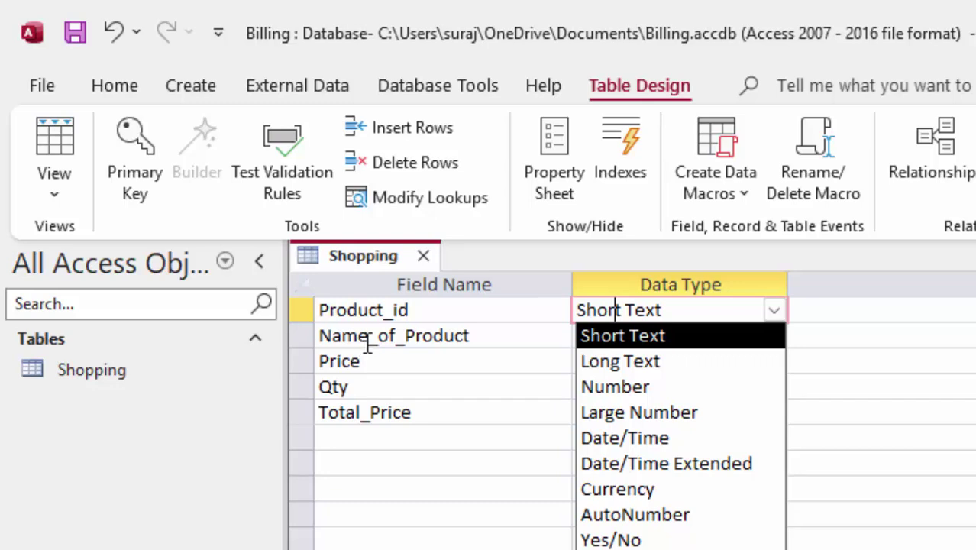
click(640, 350)
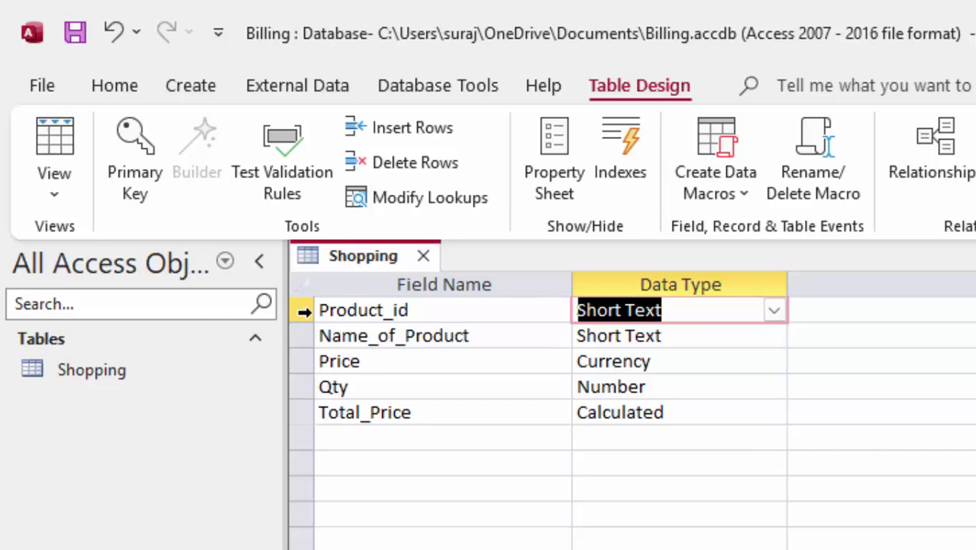
Set the Product_id field as the primary key and remove the key again
click(302, 309)
right_click(305, 311)
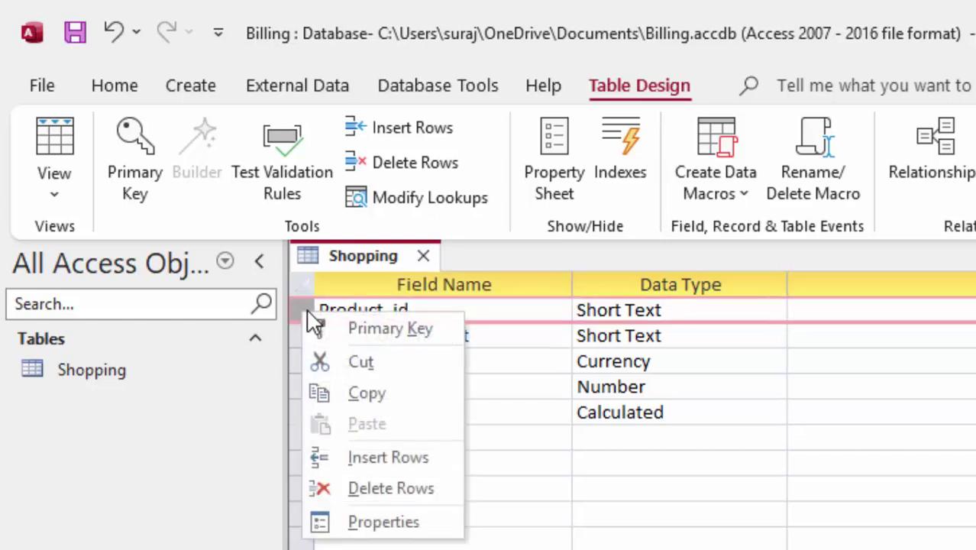
click(362, 331)
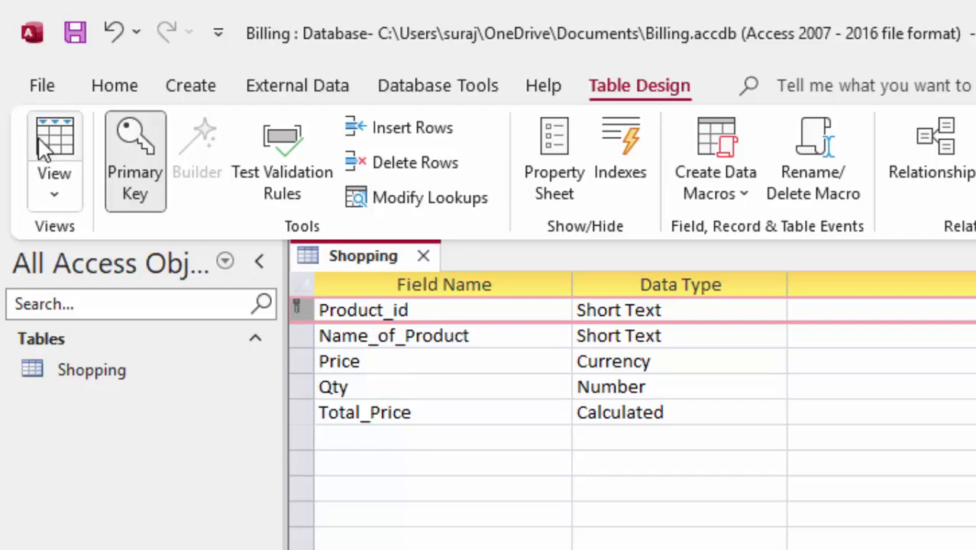
right_click(302, 308)
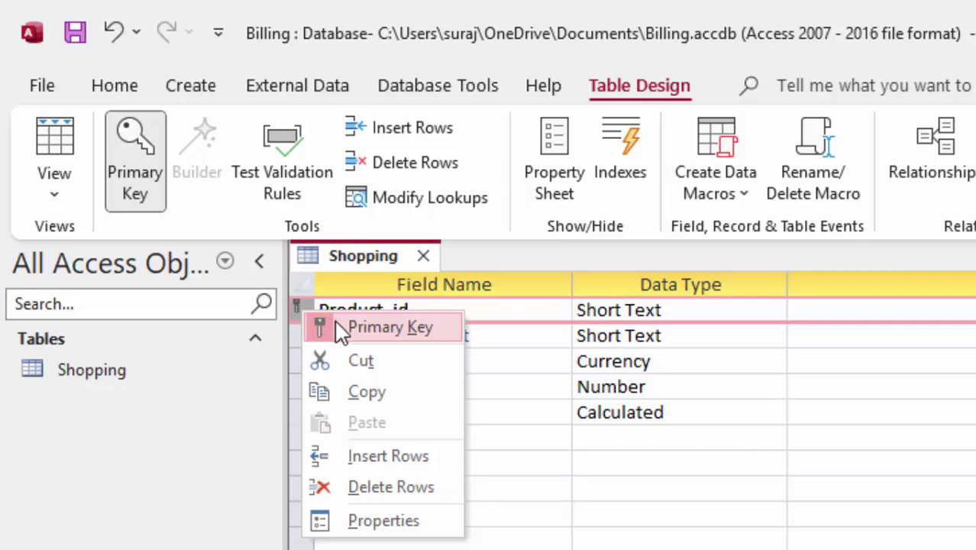
click(338, 328)
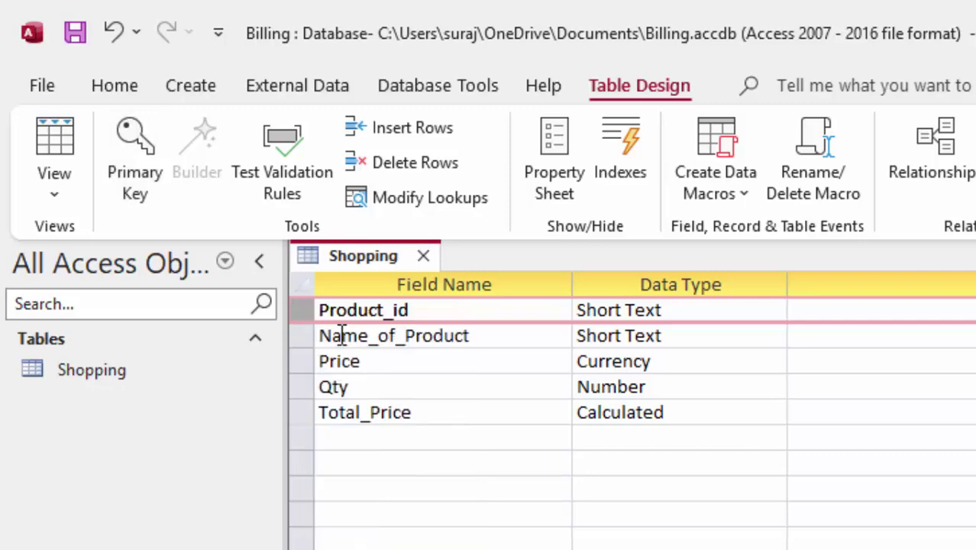
Save the table design while switching to Datasheet View, and enter Product_id 12 for the Keyboard record
click(63, 137)
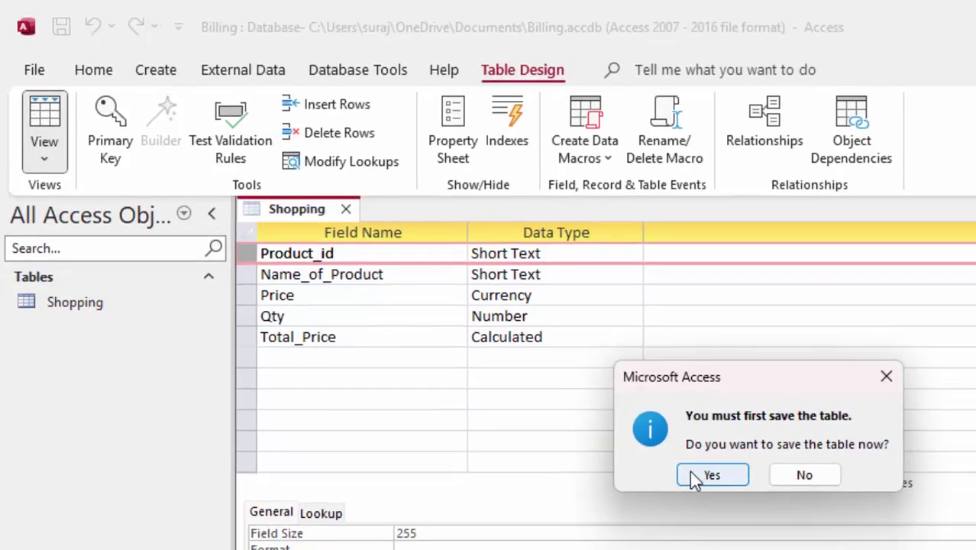
click(691, 474)
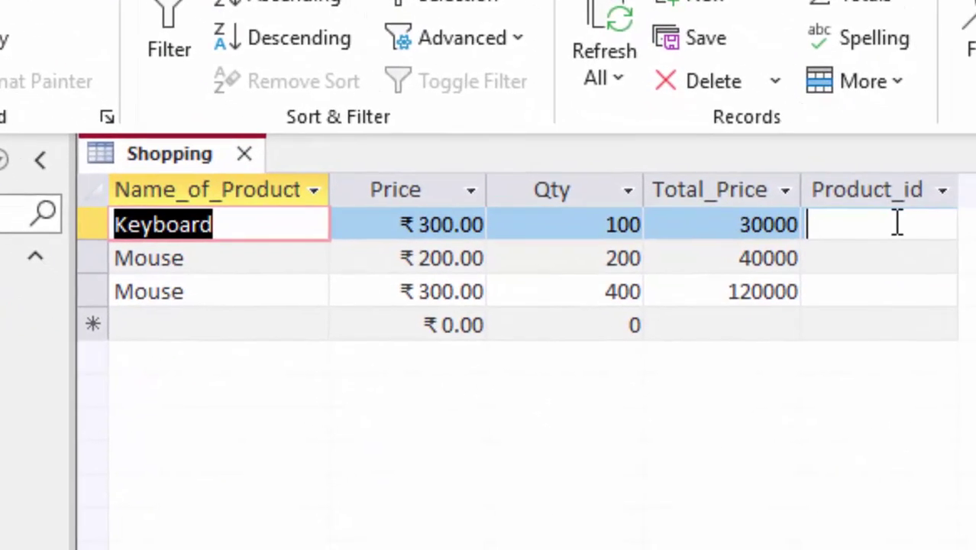
click(931, 248)
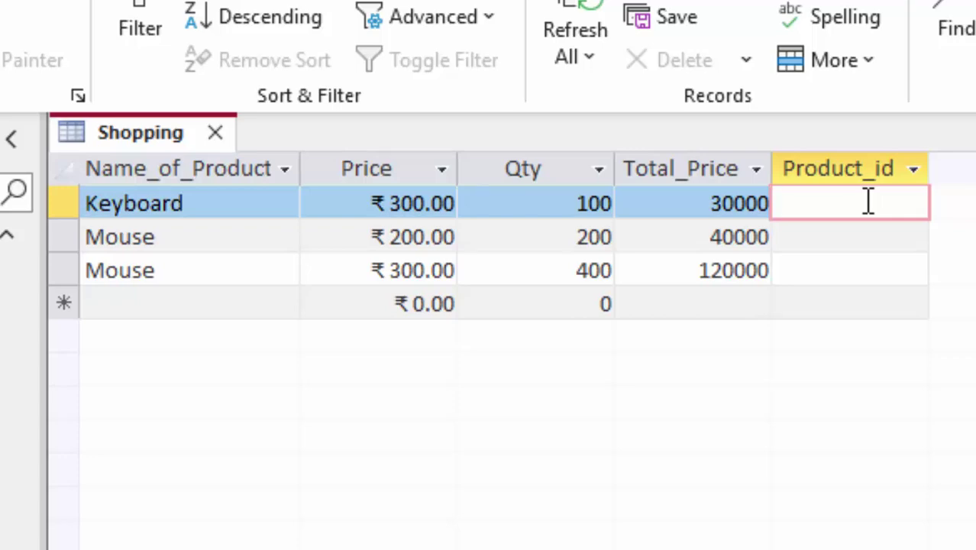
text(12)
key(Tab)
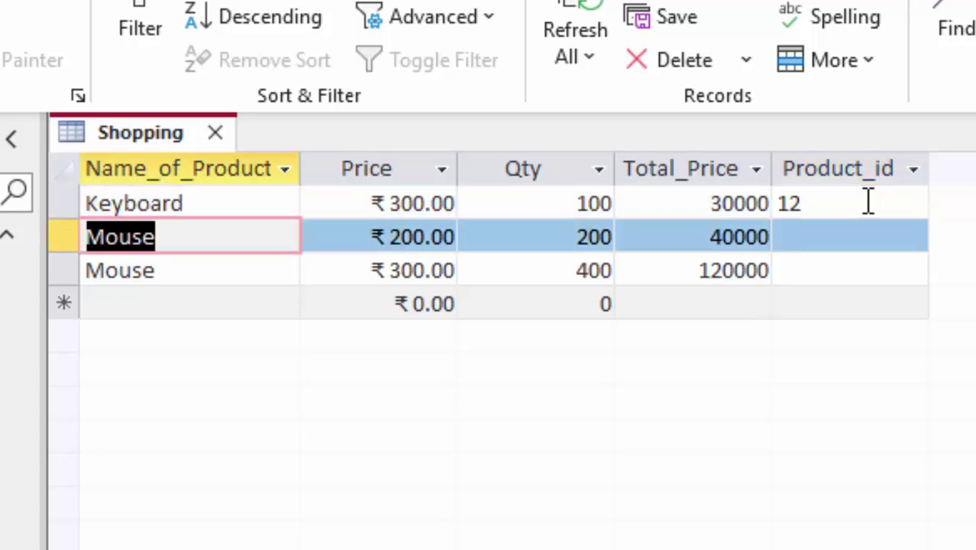
Enter the same Product_id, 12, for the first Mouse record
key(Tab)
key(Tab)
key(Tab)
key(Tab)
text(12)
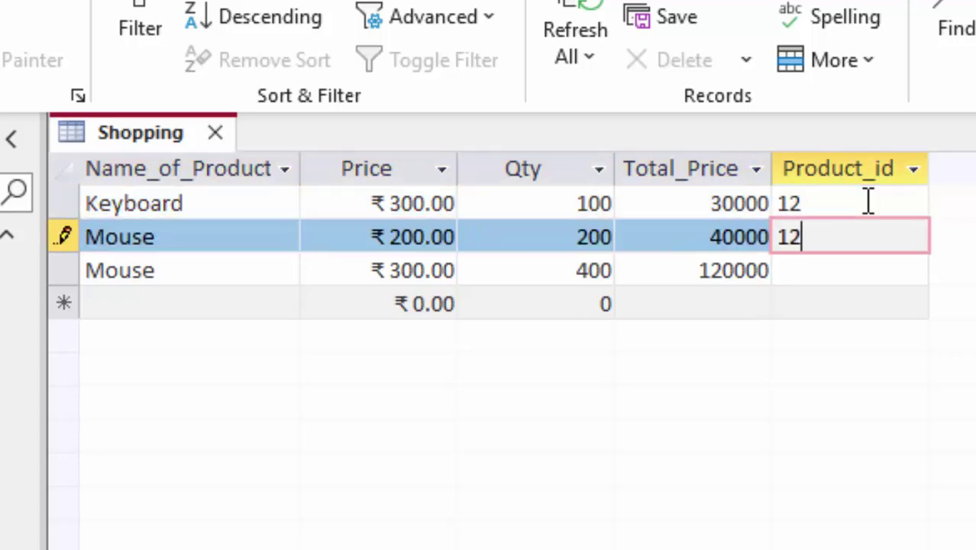
Enter the same Product_id, 12, for the second Mouse record
key(Tab)
key(Tab)
key(Tab)
key(Tab)
key(Tab)
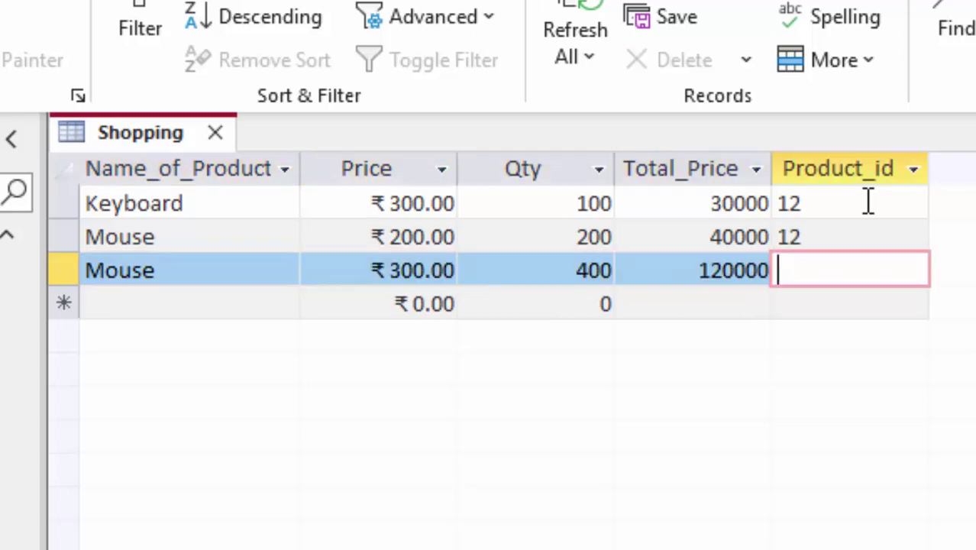
text(12)
key(Tab)
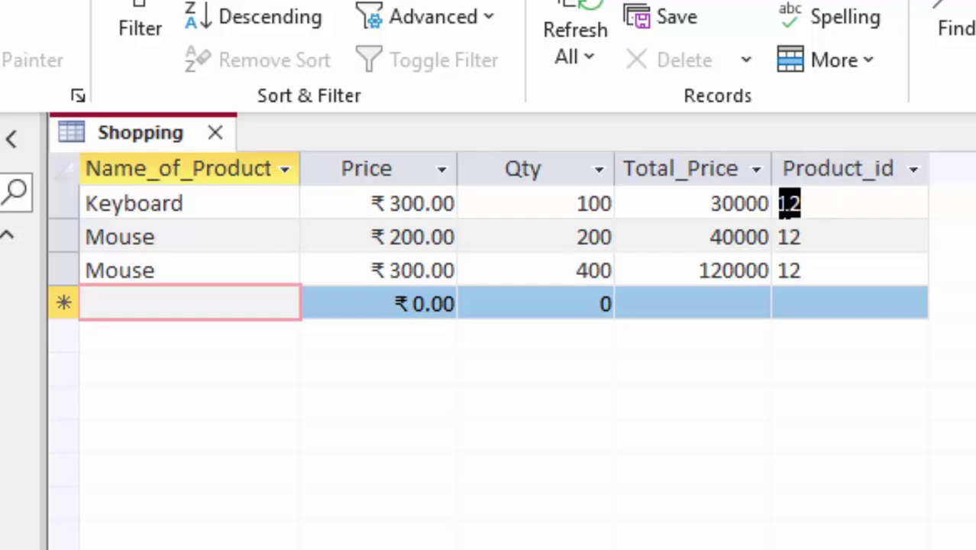
Clear the Product_id value from both Mouse records and the Keyboard record
double_click(788, 203)
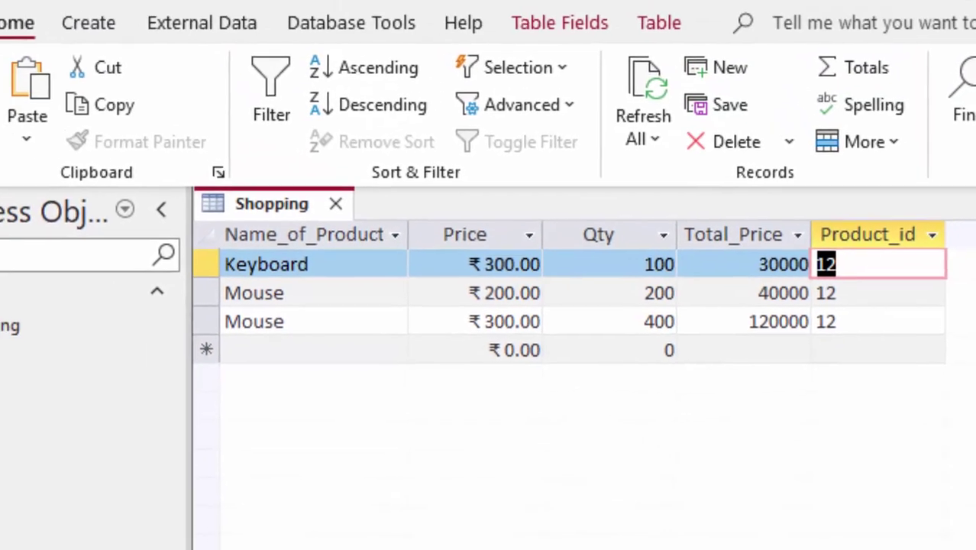
click(52, 183)
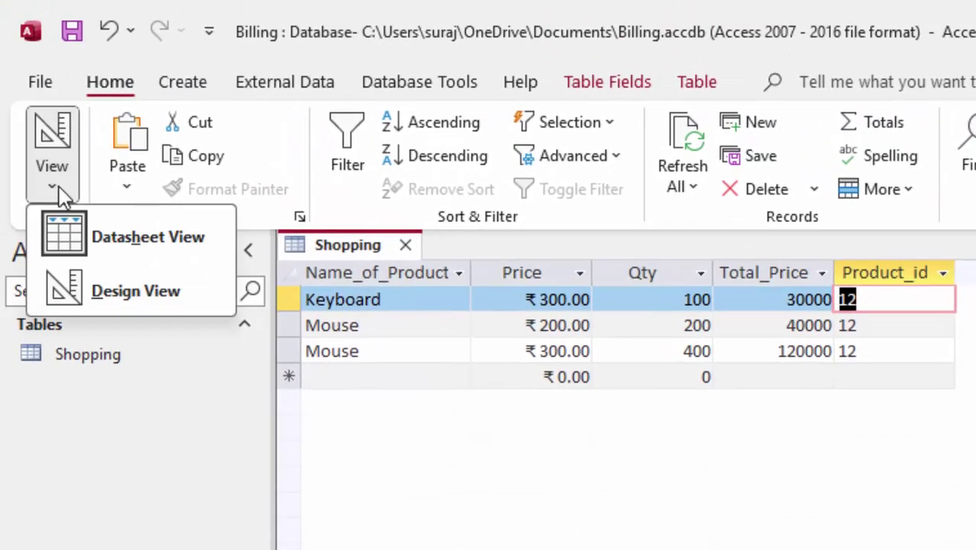
click(865, 362)
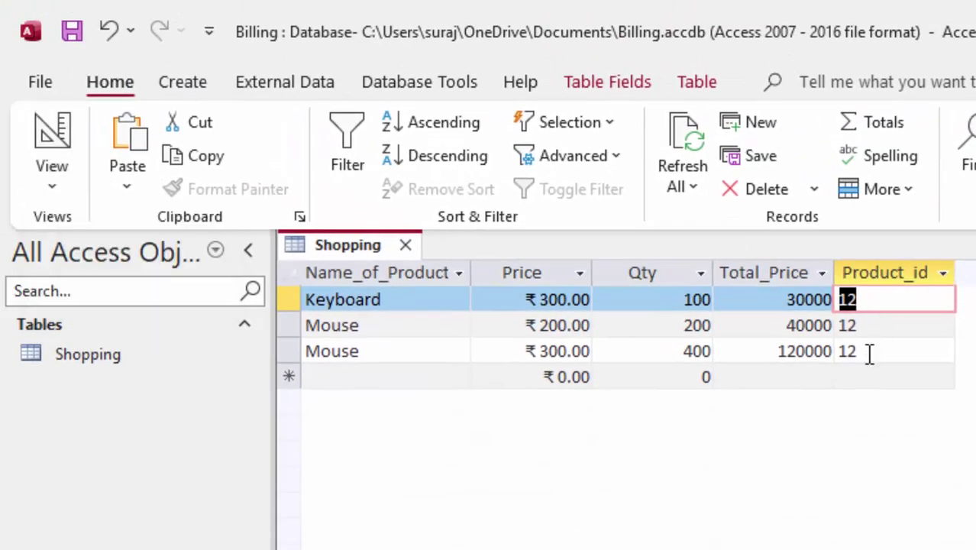
key(Down)
key(Down)
key(Delete)
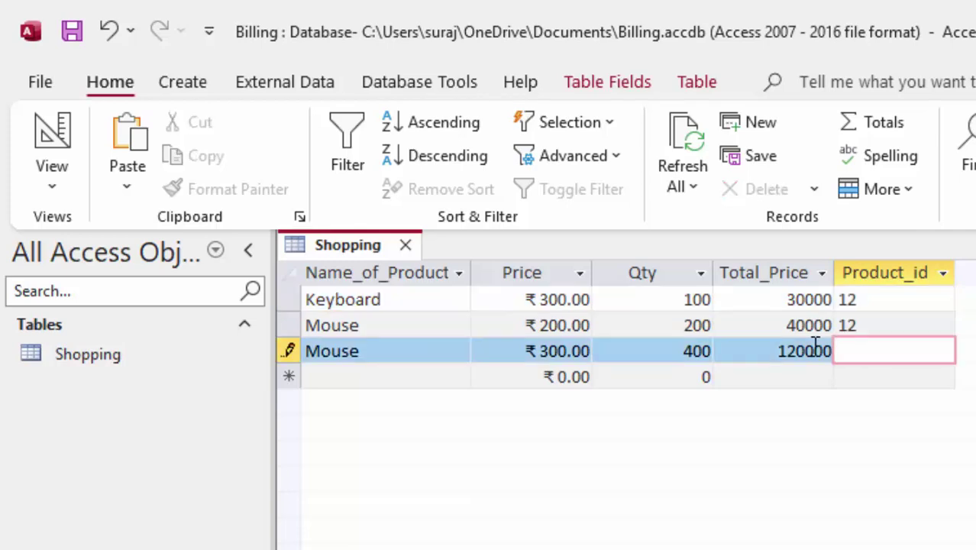
drag(882, 327, 795, 328)
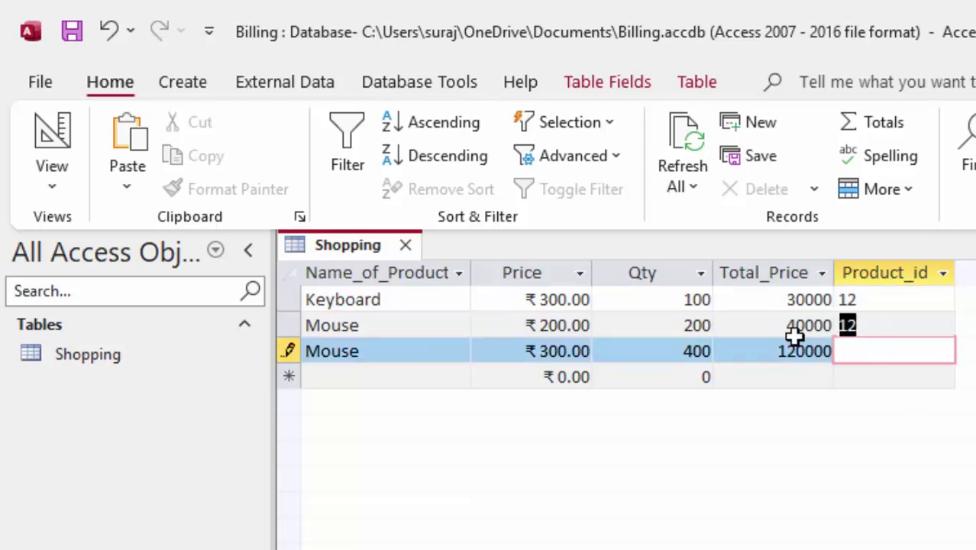
key(Delete)
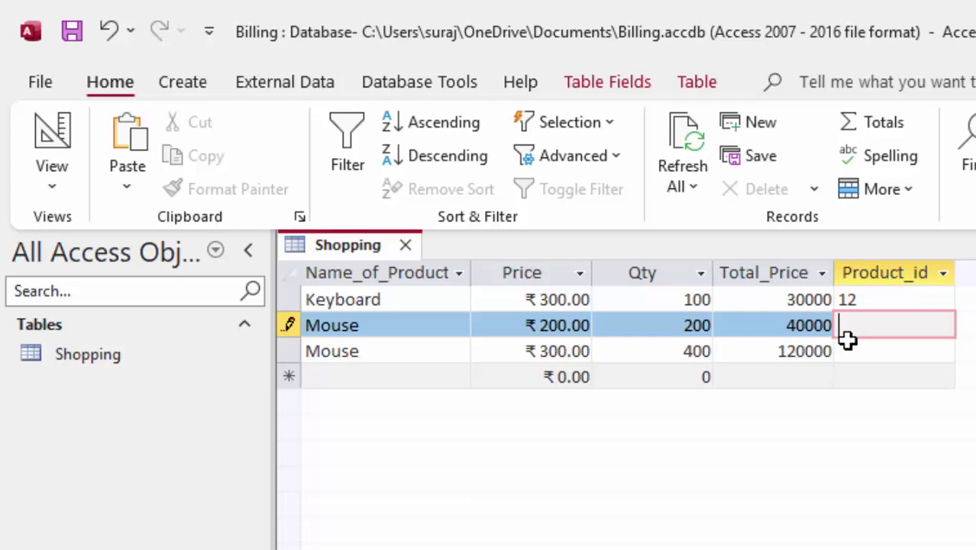
click(865, 298)
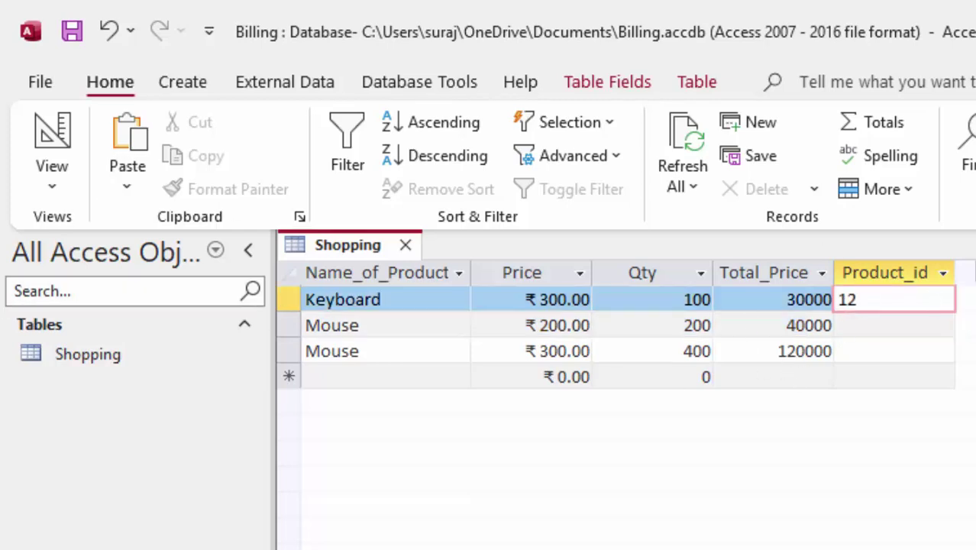
key(BackSpace)
key(BackSpace)
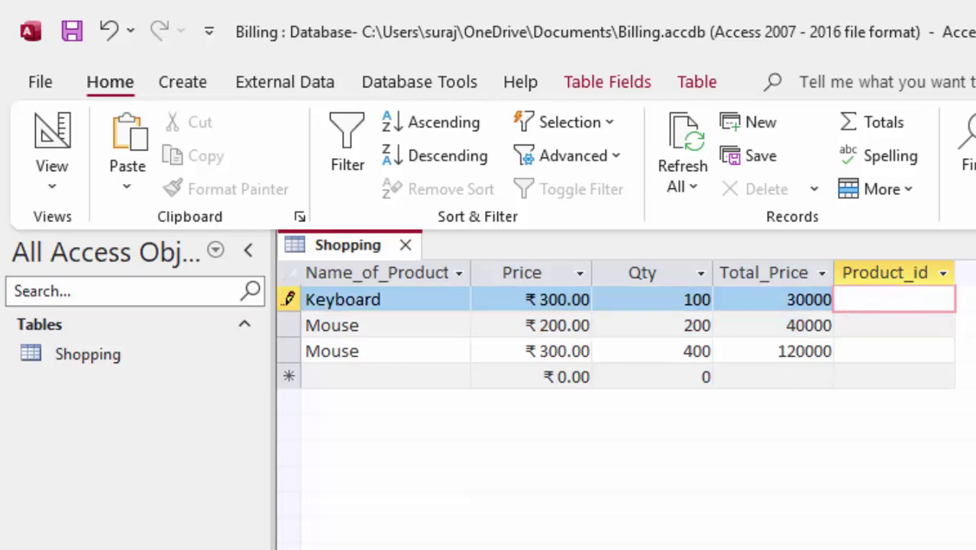
Make Product_id the primary key in Design View and try to save the table while switching back to Datasheet View
click(38, 187)
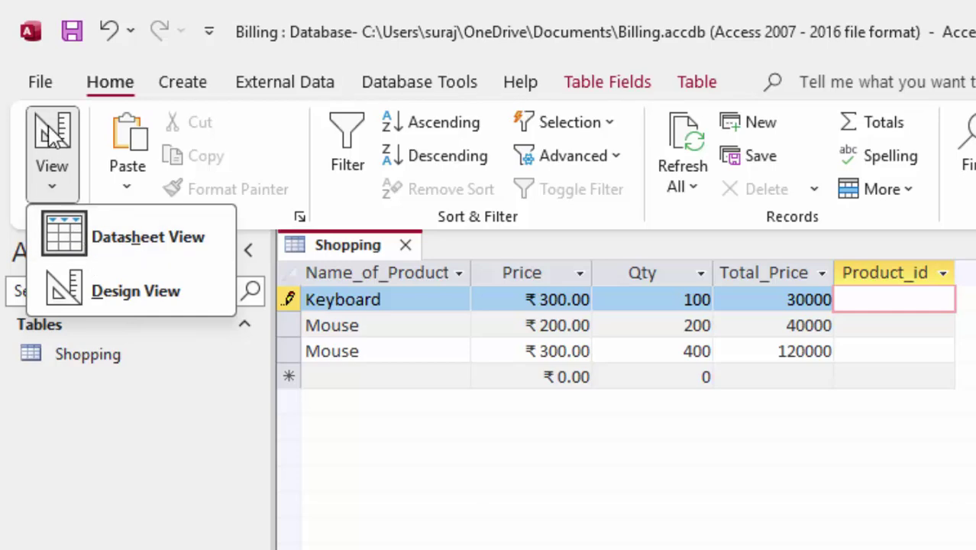
click(127, 290)
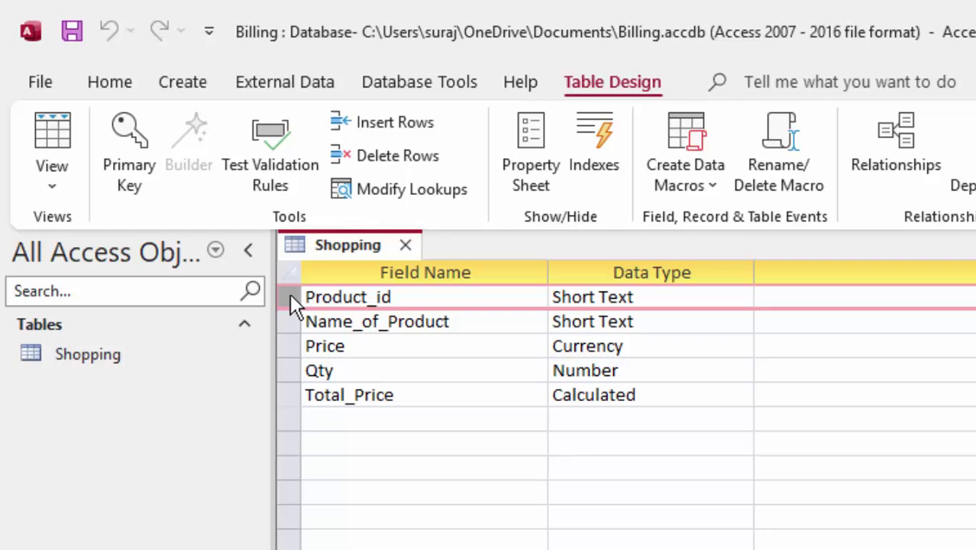
right_click(290, 299)
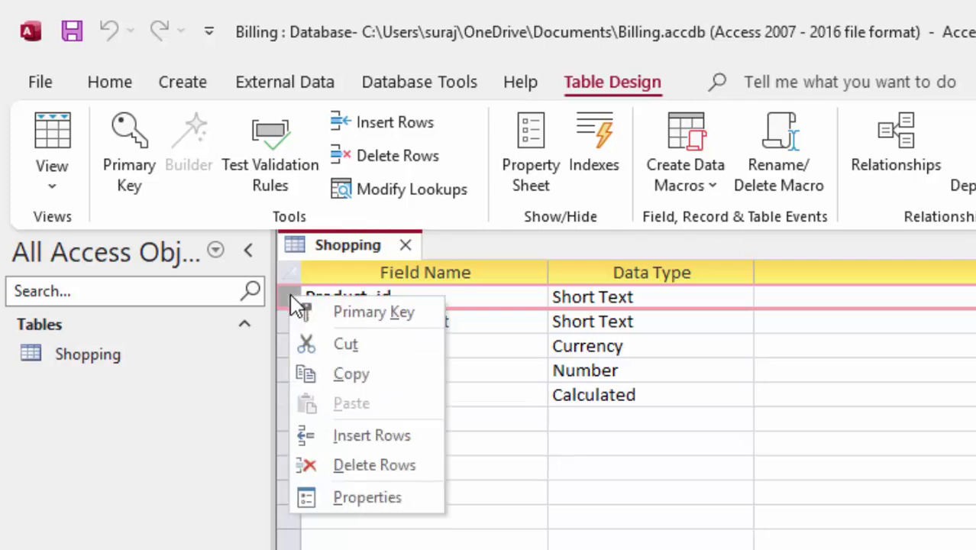
click(340, 311)
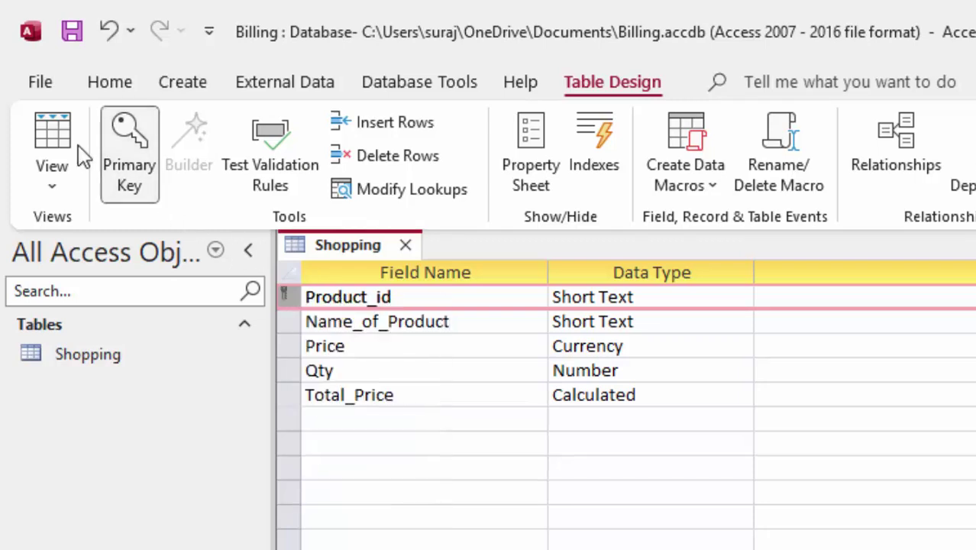
click(57, 153)
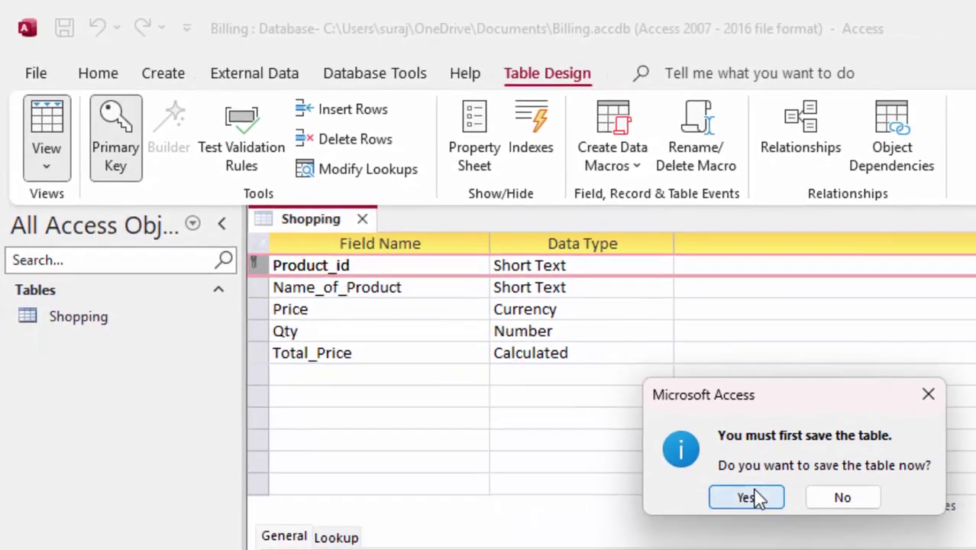
click(787, 522)
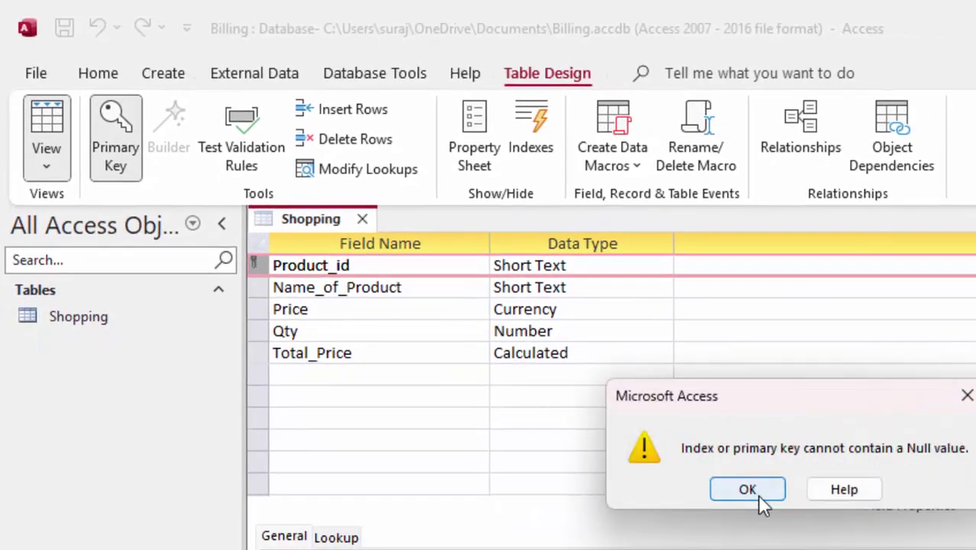
click(797, 516)
click(794, 490)
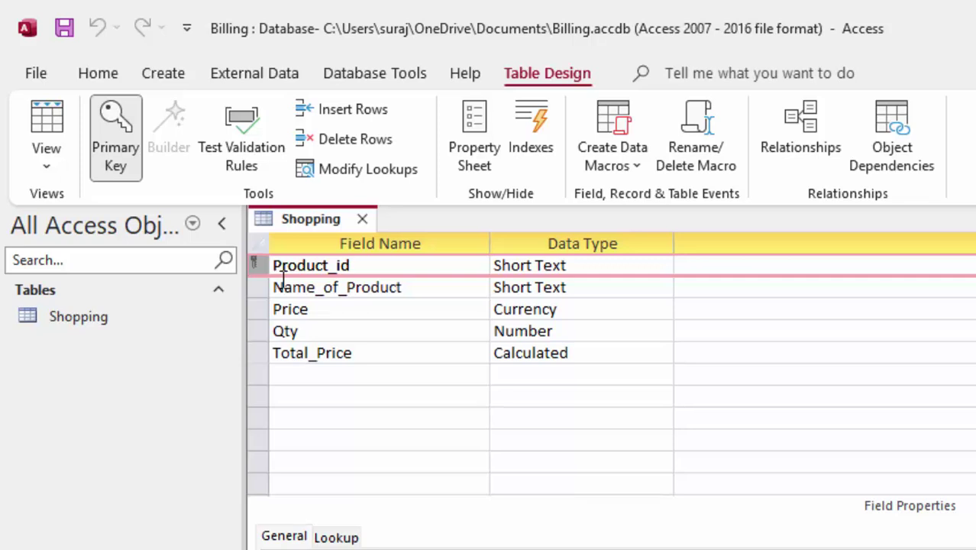
Remove the primary key from Product_id and save the table design while switching to Datasheet View
click(46, 153)
click(65, 264)
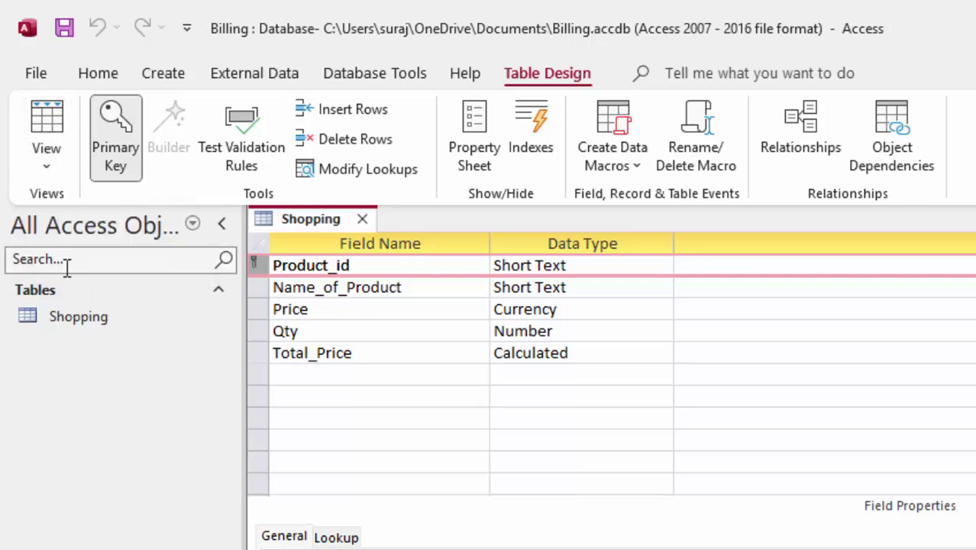
right_click(264, 265)
click(283, 283)
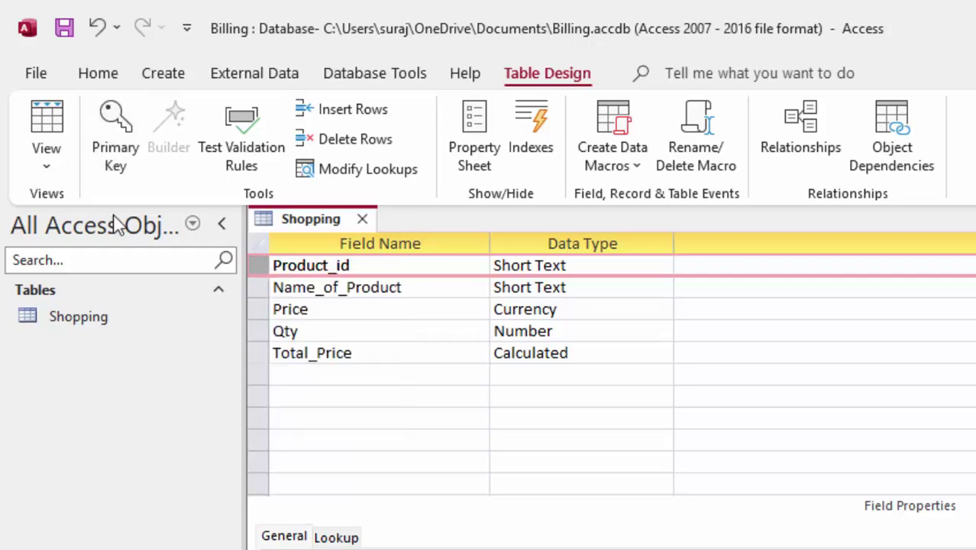
click(29, 133)
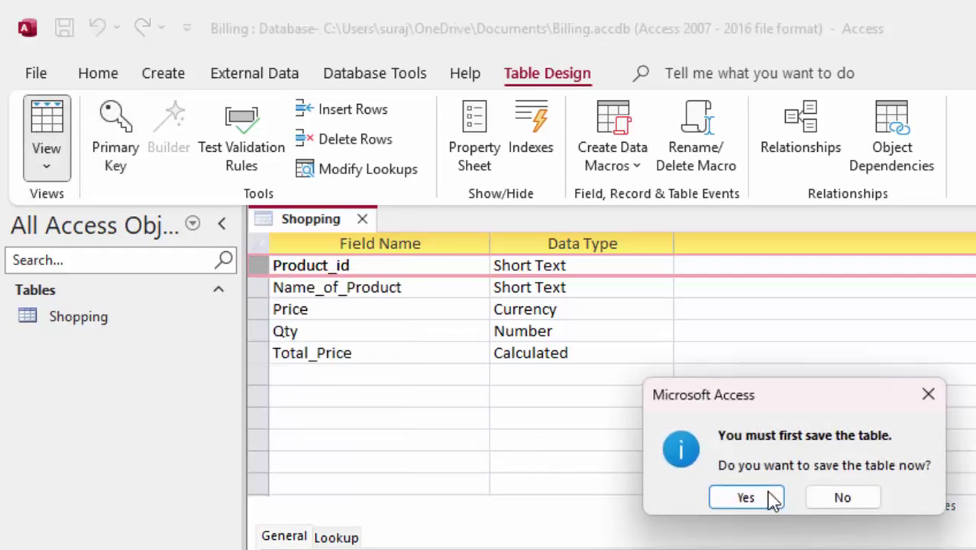
click(745, 497)
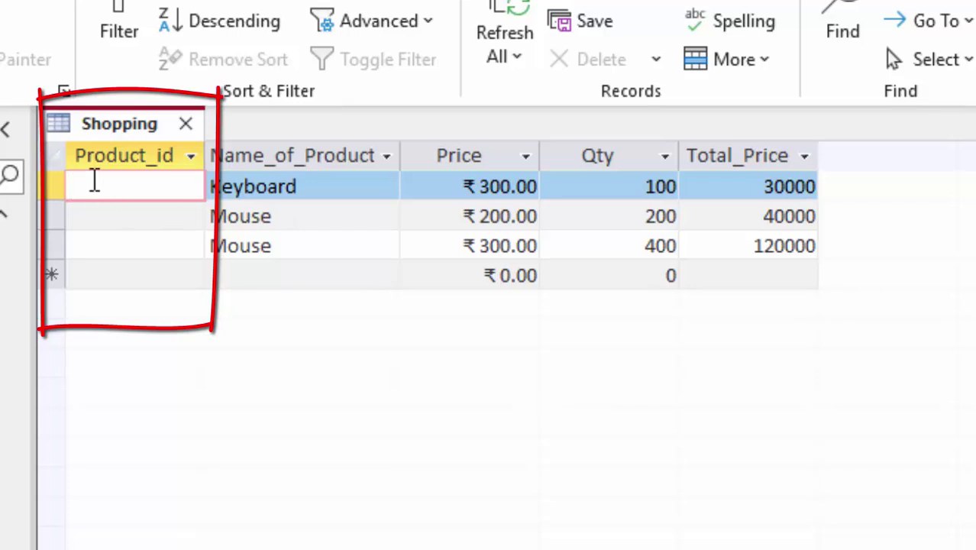
Enter Product_id 101 for the Keyboard record and 102 for the first Mouse record
click(109, 217)
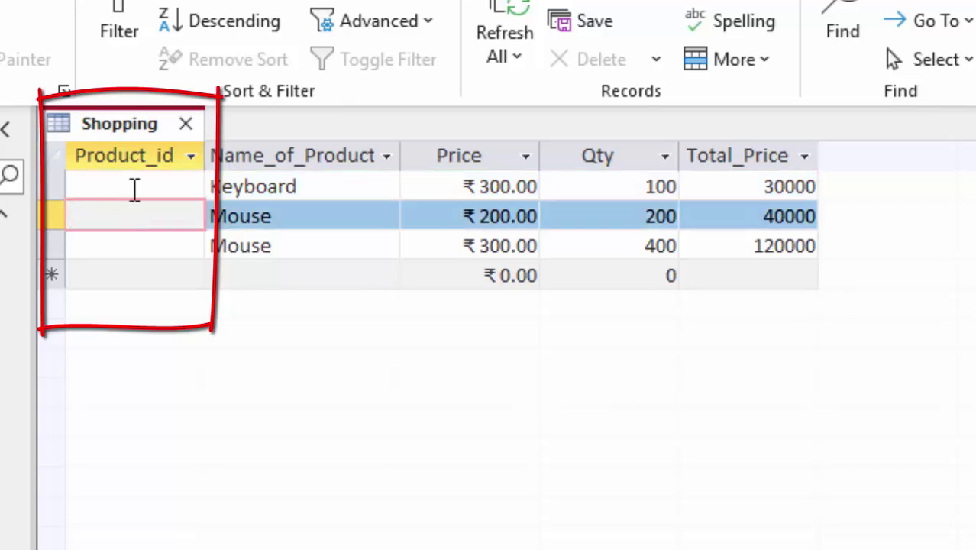
click(133, 186)
text(101)
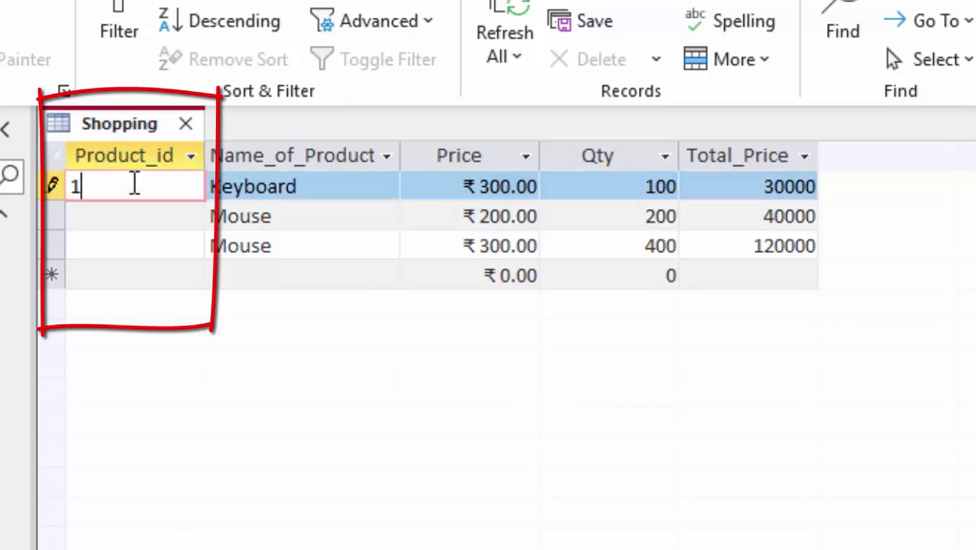
key(Tab)
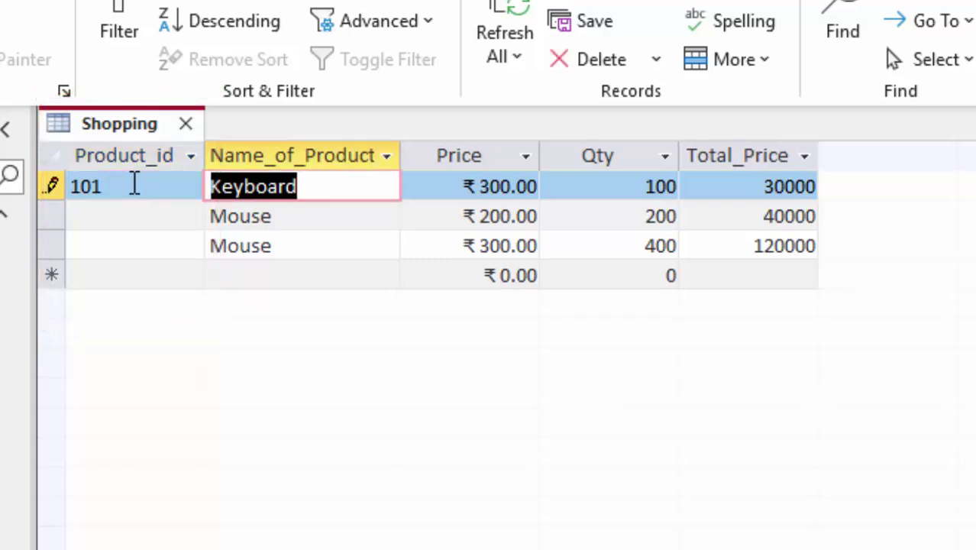
click(149, 214)
text(1)
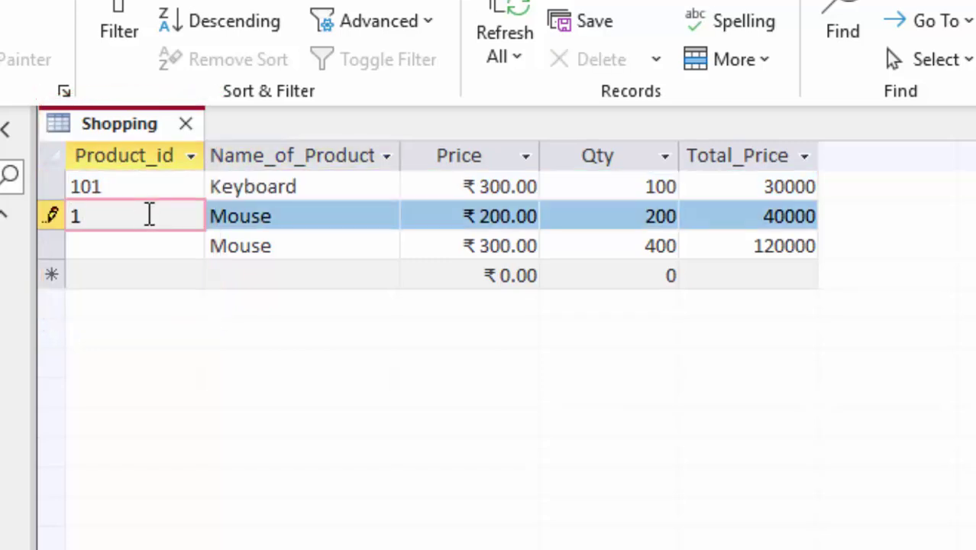
text(02)
key(Tab)
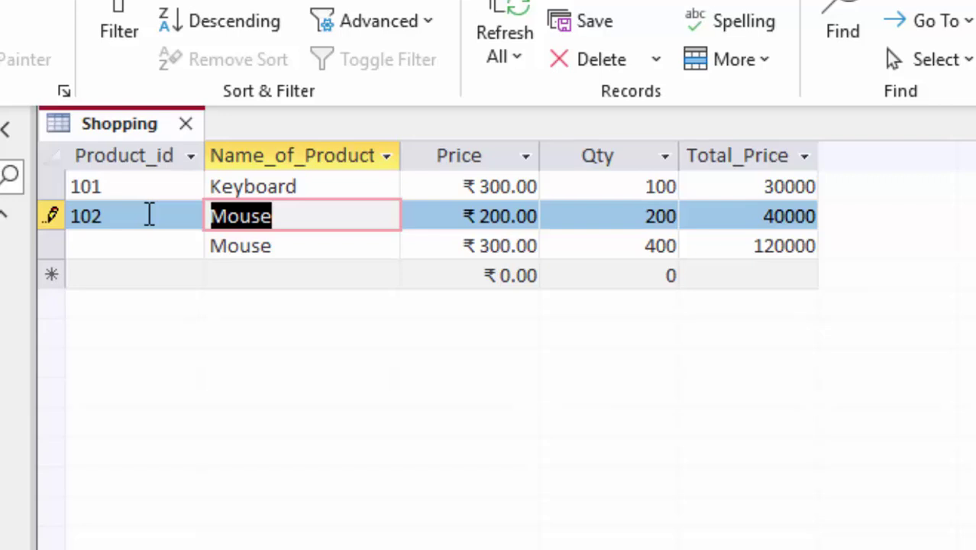
Enter Product_id 103 for the second Mouse record, and switch to Design View and back to Datasheet View
click(141, 252)
text(1)
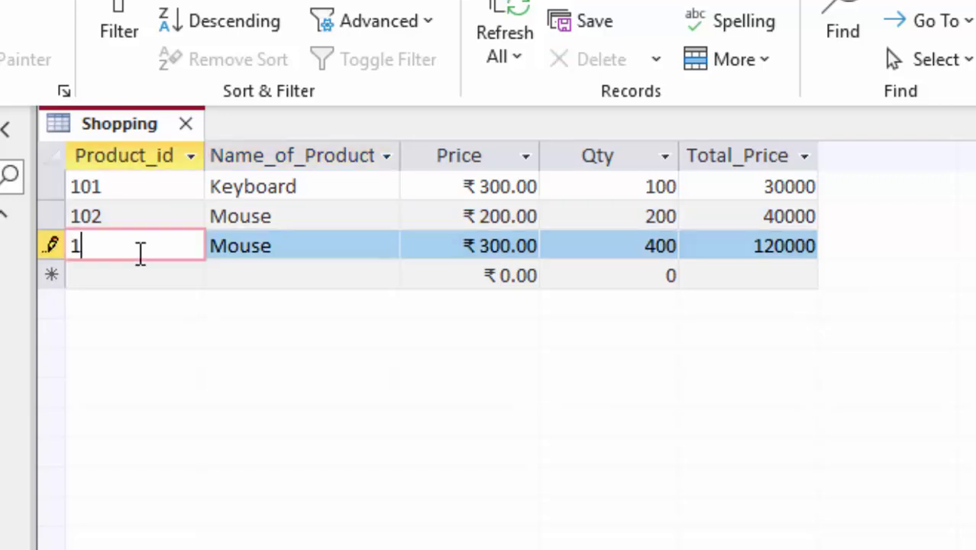
text(03)
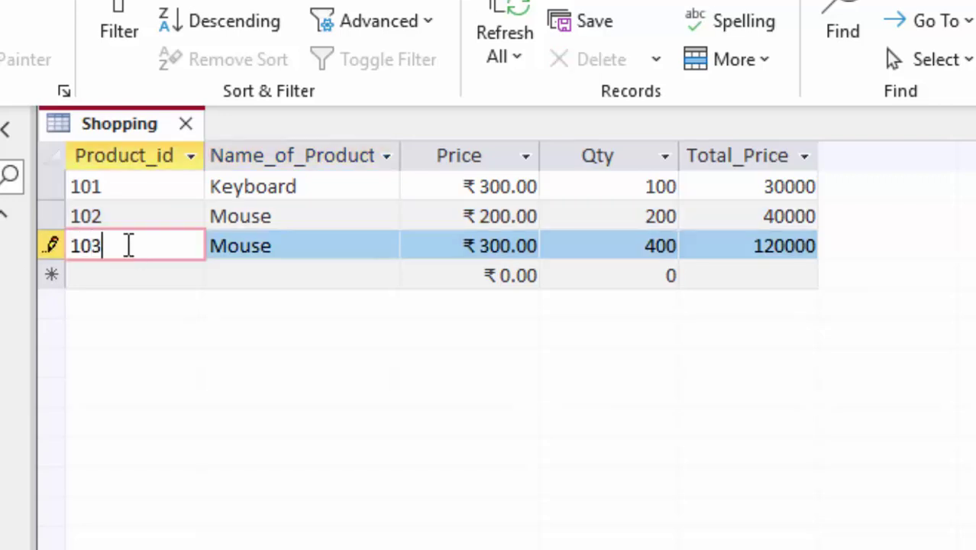
click(65, 157)
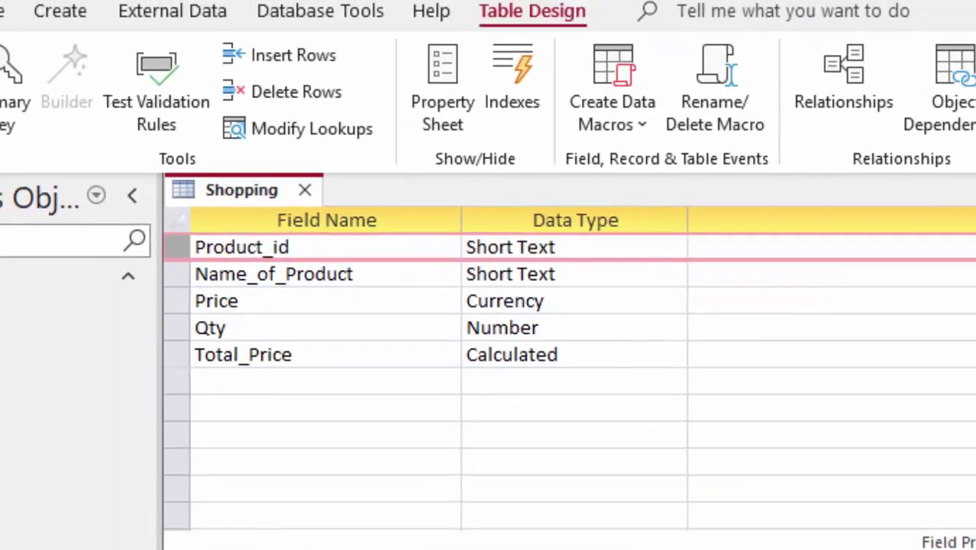
click(69, 159)
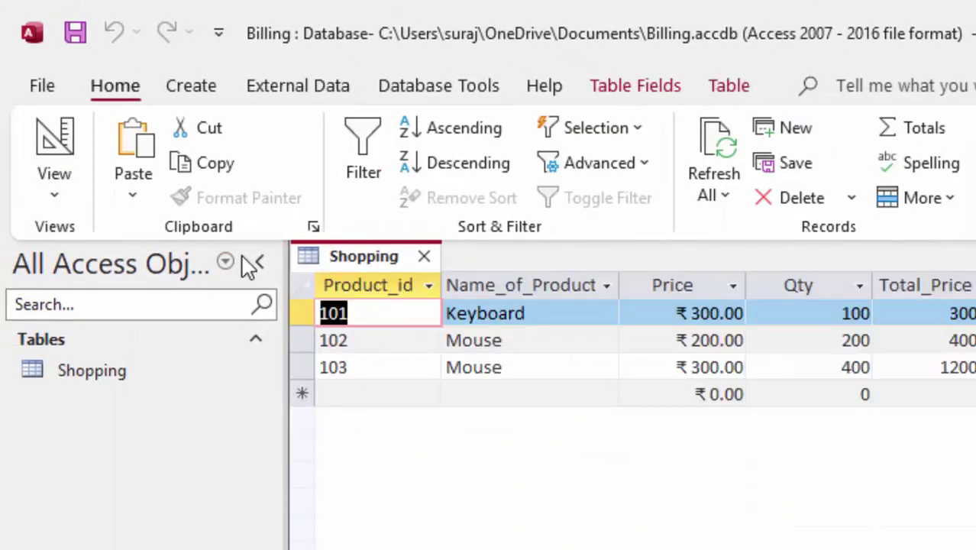
Add a record with Product_id 103, name LED, price 7000 and quantity 50 to the Shopping table
click(353, 394)
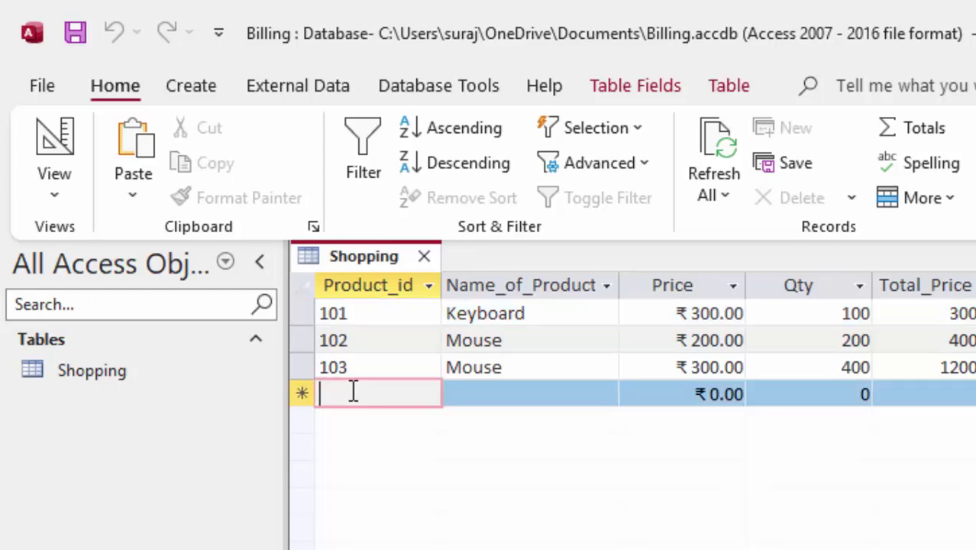
text(103)
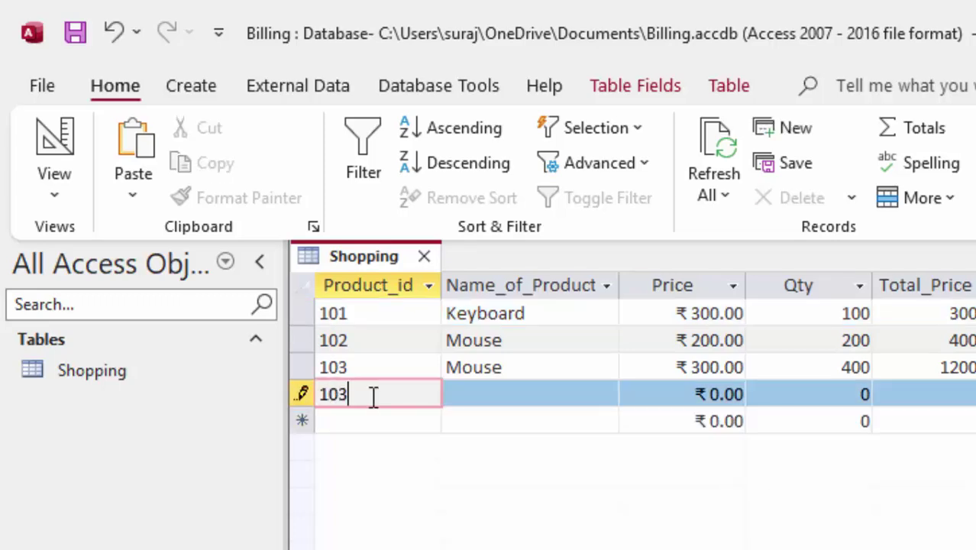
key(Tab)
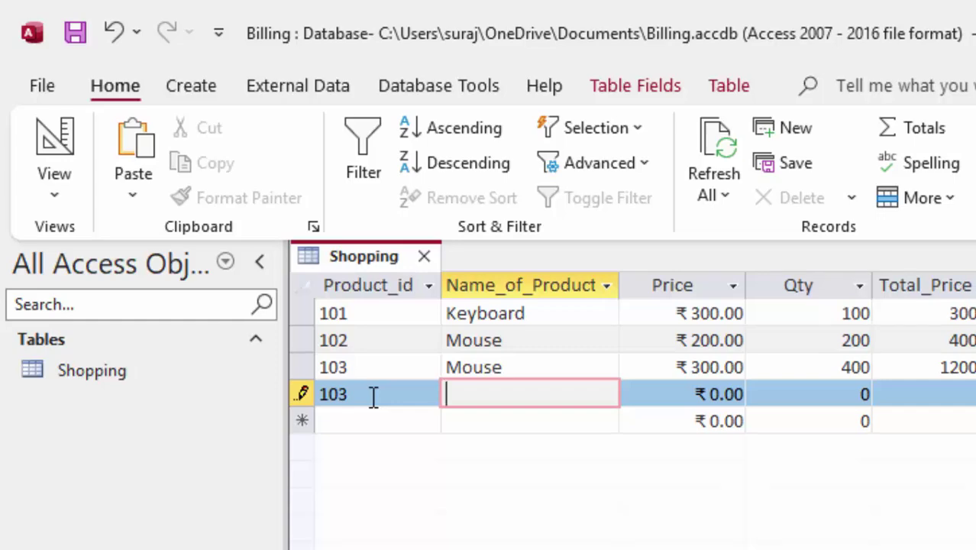
text(LED)
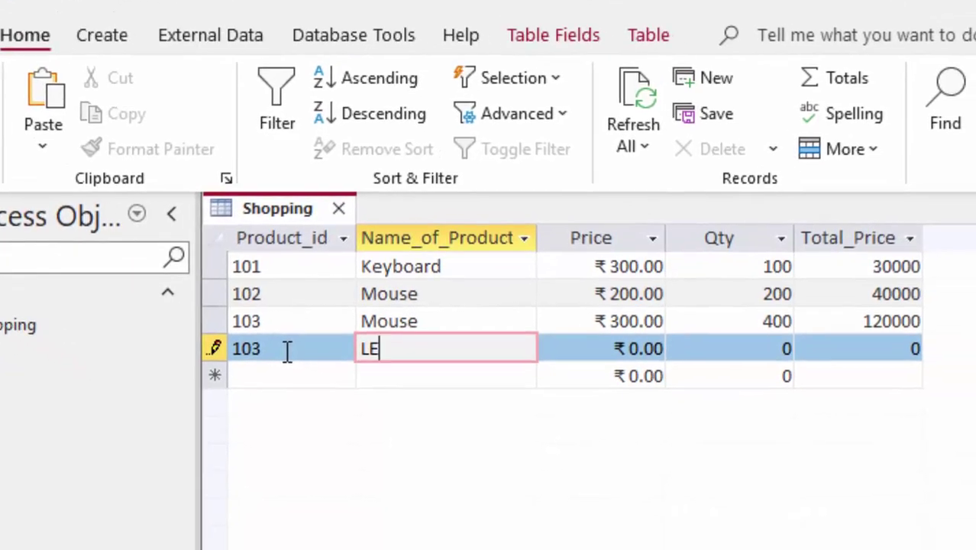
key(Tab)
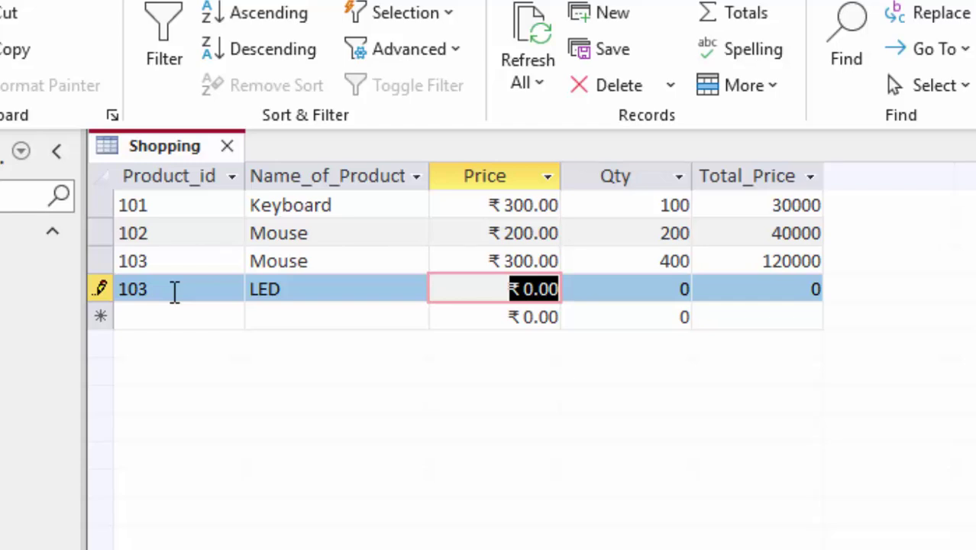
text(7000)
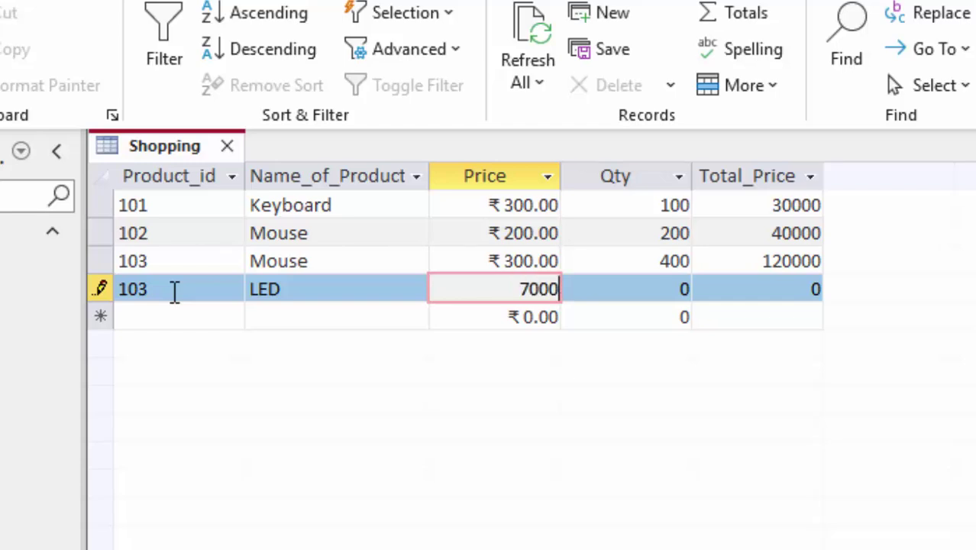
key(Tab)
text(50)
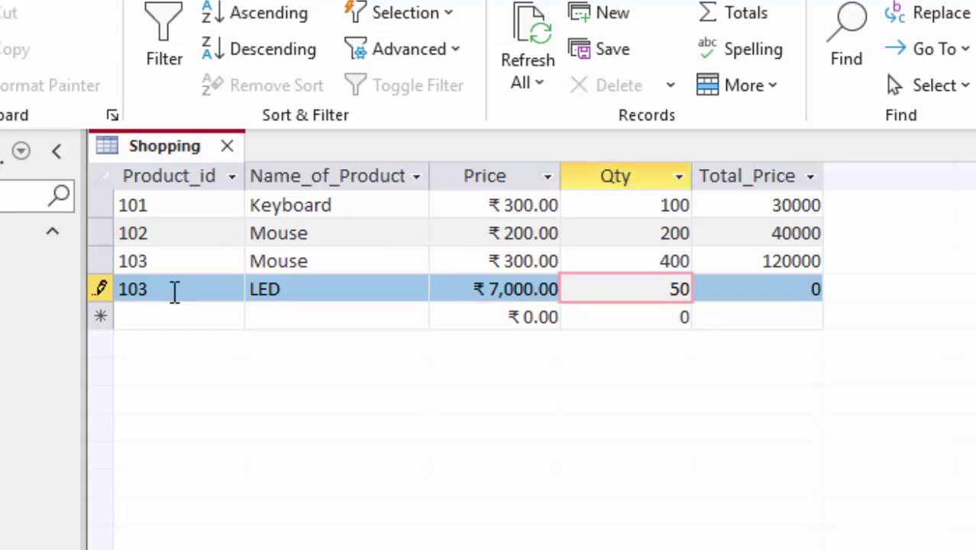
key(Tab)
key(Tab)
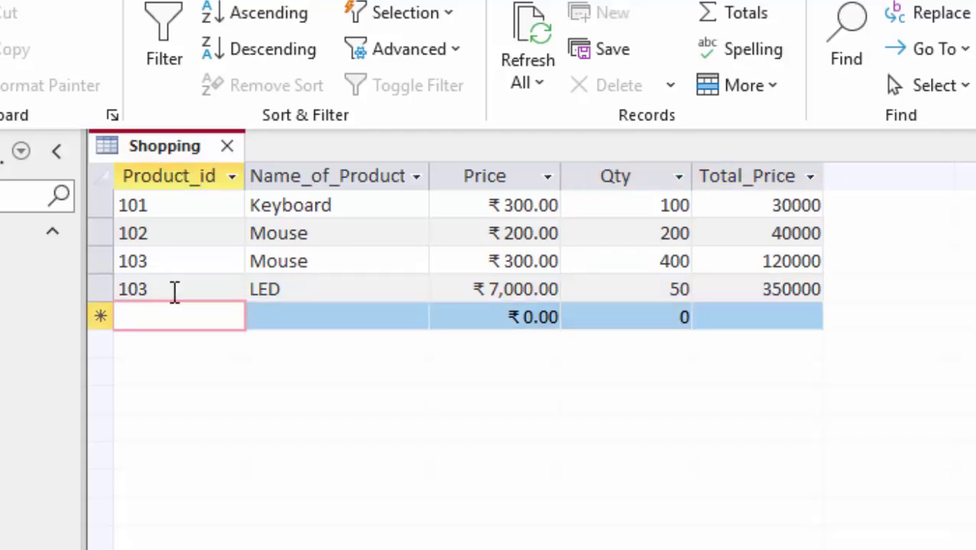
key(Tab)
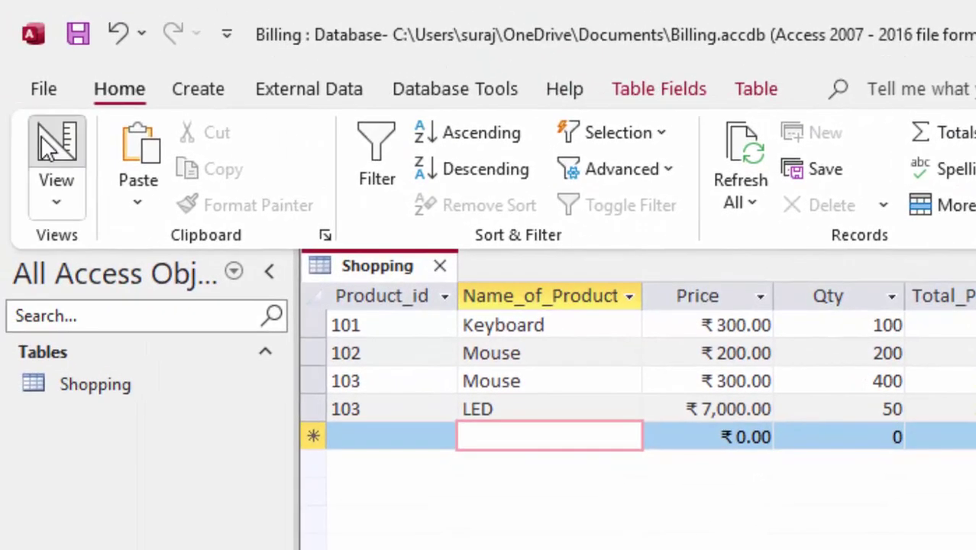
click(44, 142)
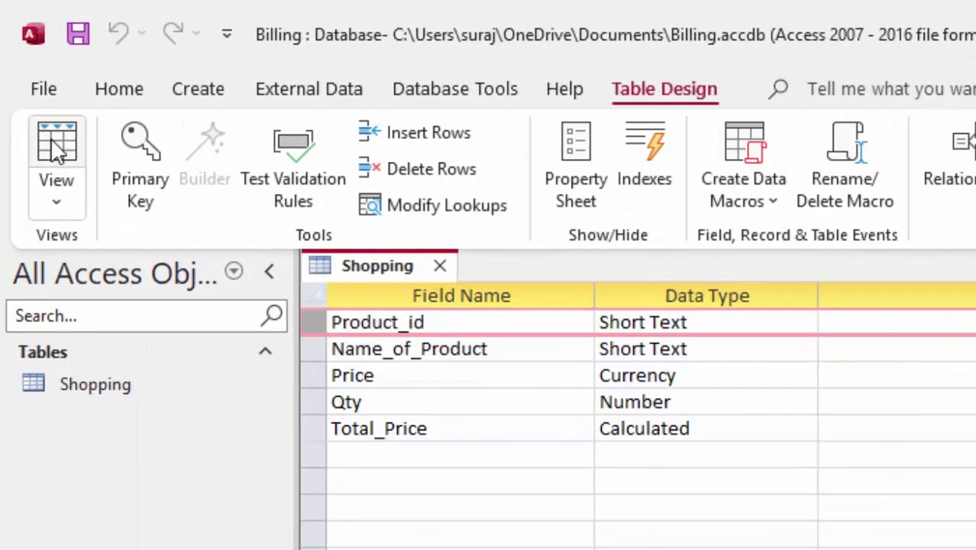
right_click(313, 322)
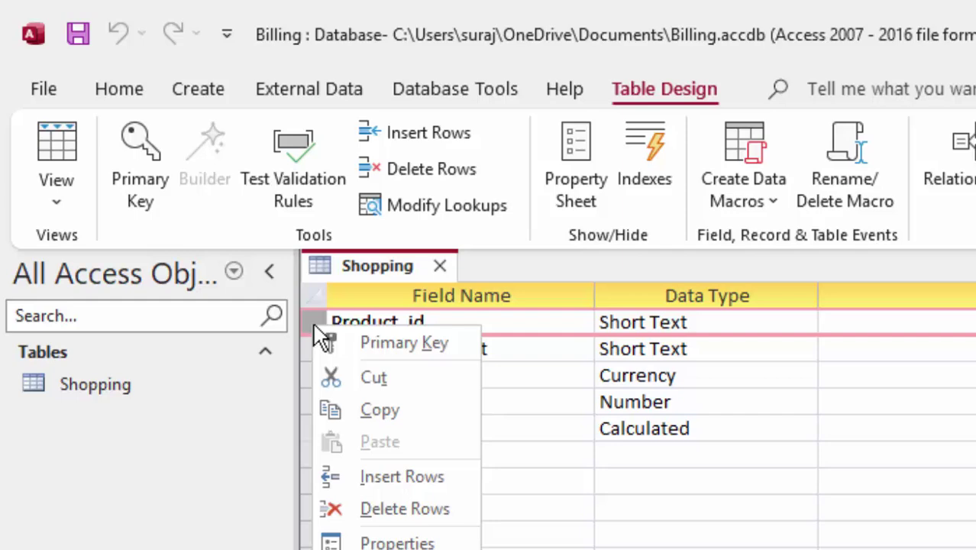
click(632, 516)
click(48, 145)
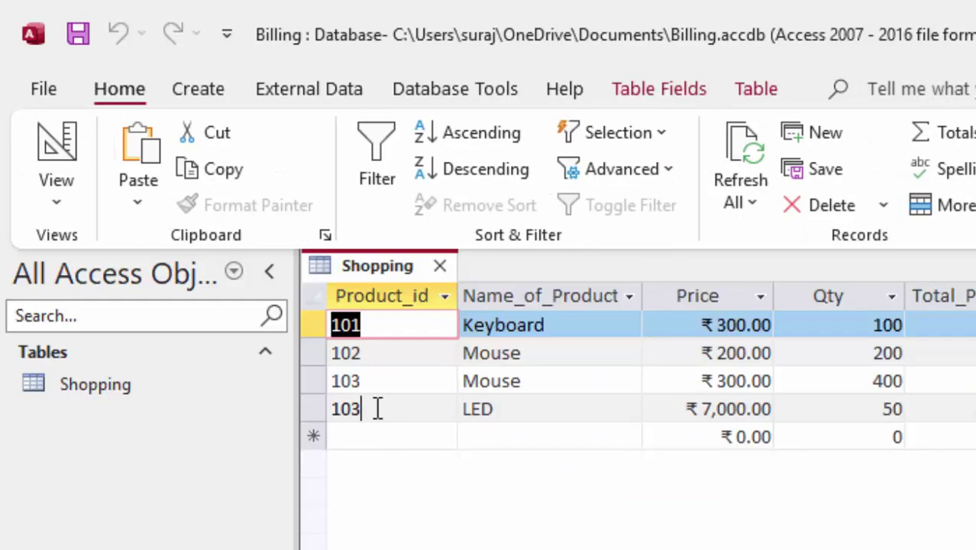
Change the LED record's Product_id to 104
drag(375, 406, 283, 406)
key(Delete)
text(1)
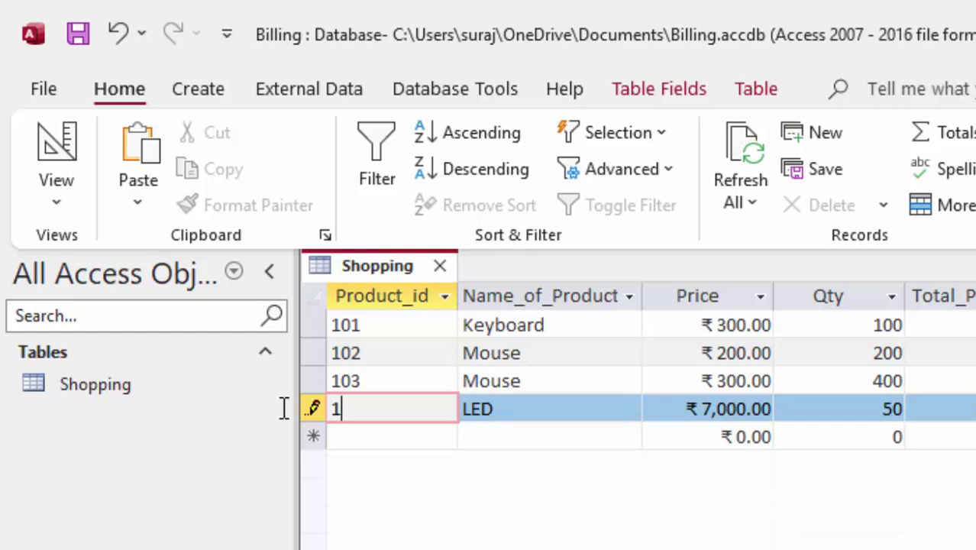
text(04)
key(Tab)
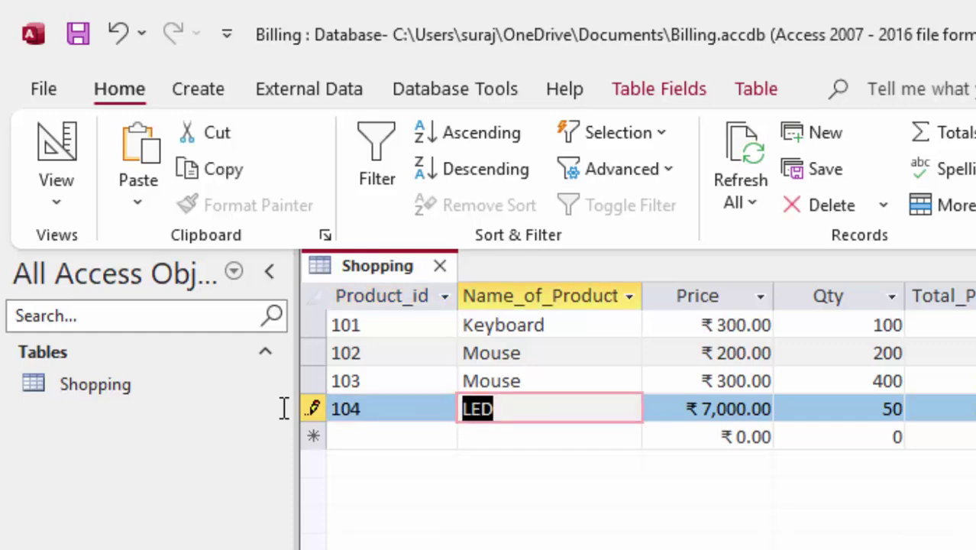
key(ctrl+a)
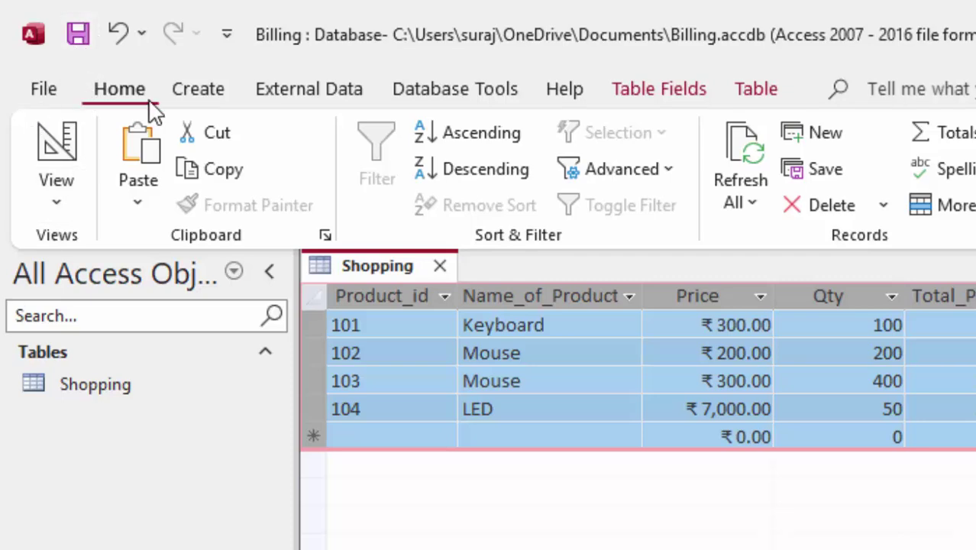
Make Product_id the primary key in Design View and save the table while switching back to Datasheet View
click(47, 191)
click(143, 324)
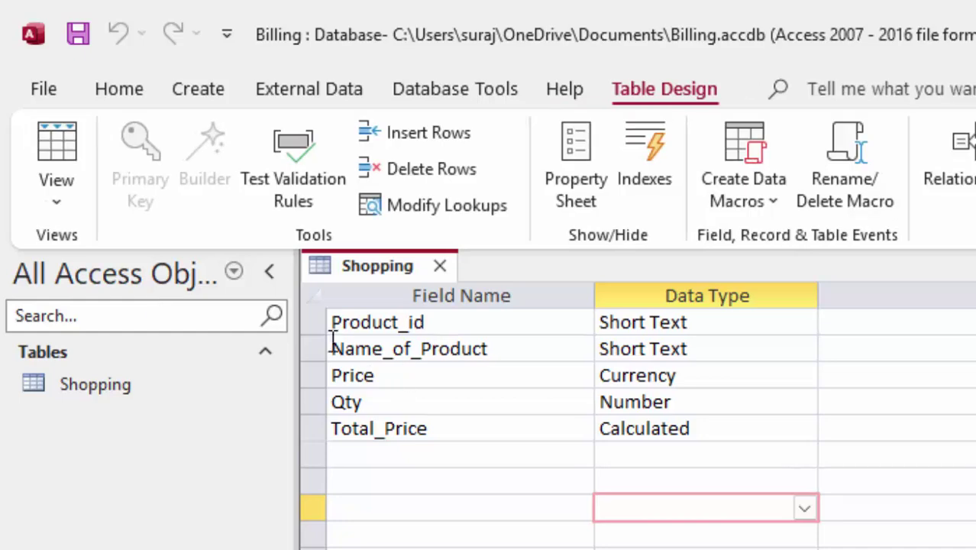
right_click(313, 322)
click(404, 340)
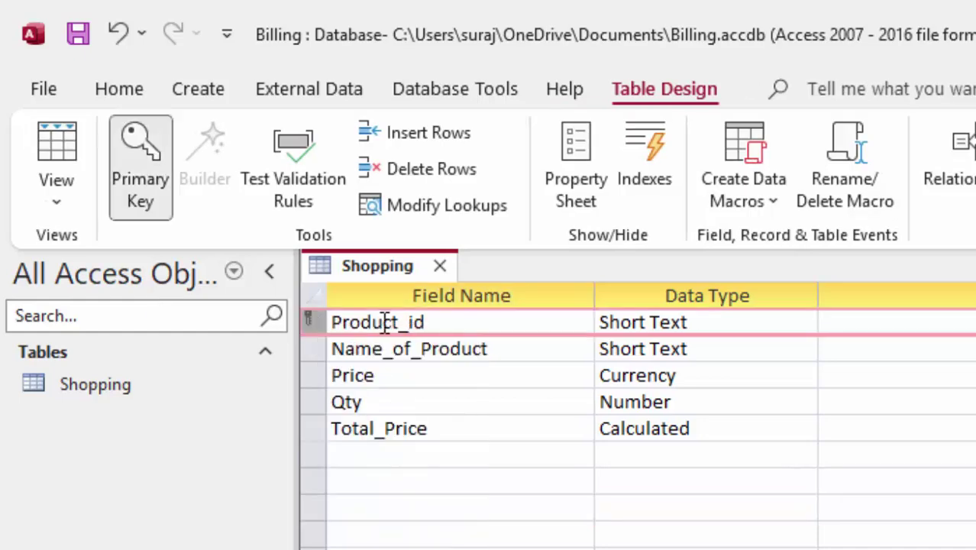
click(56, 145)
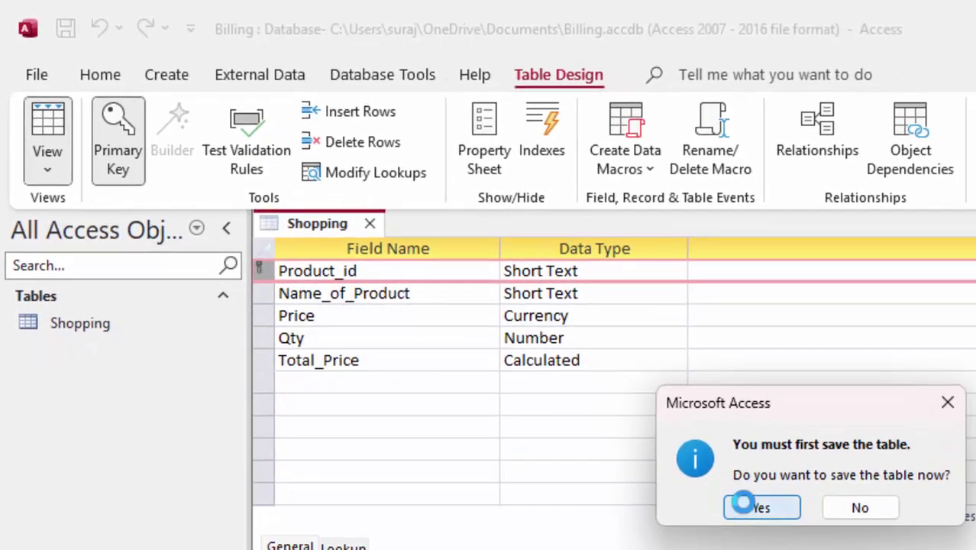
click(744, 504)
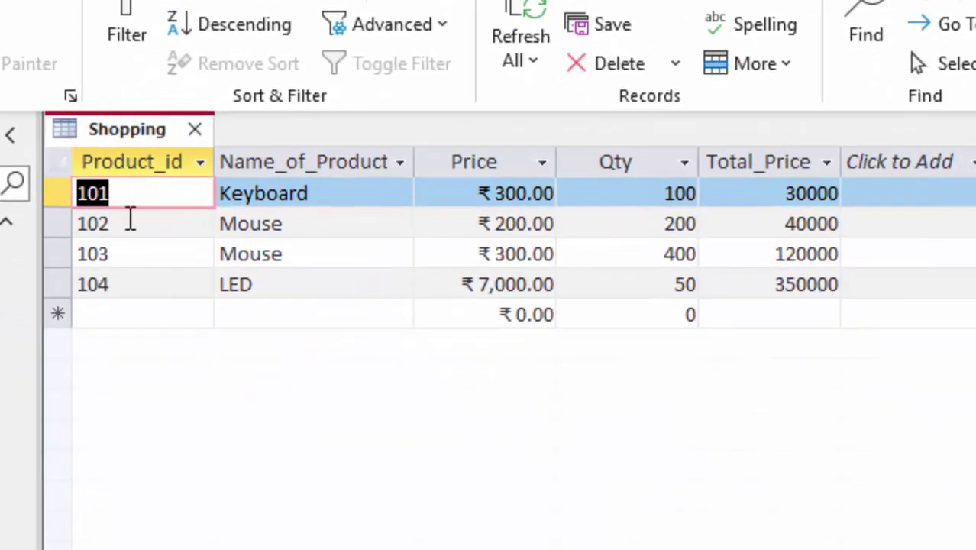
Look over the Product_id entries, check the key field in Design View, and return to Datasheet View
click(76, 229)
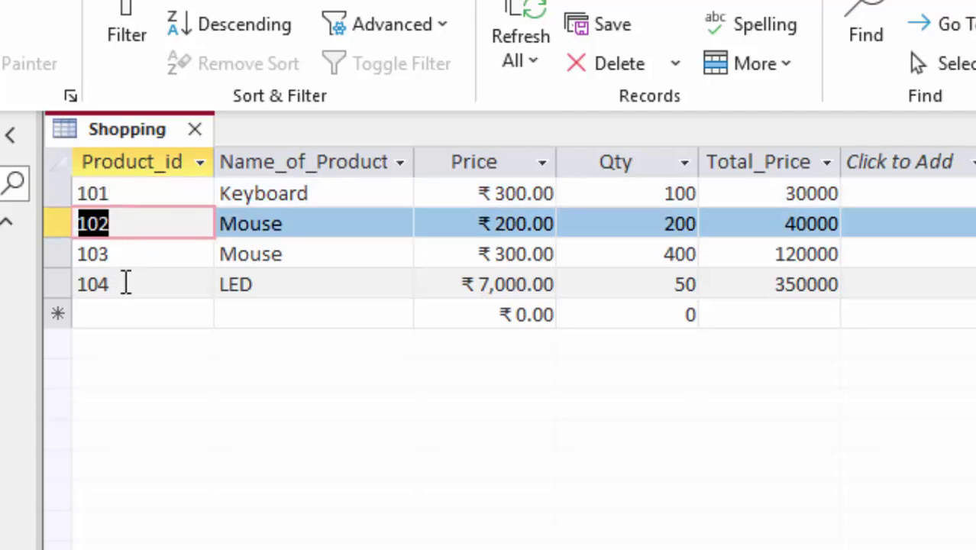
click(119, 321)
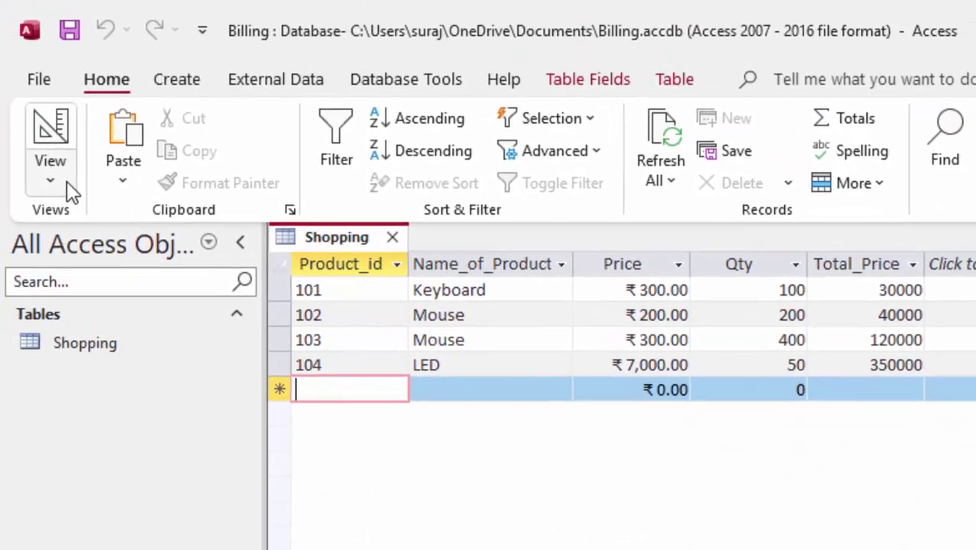
click(67, 181)
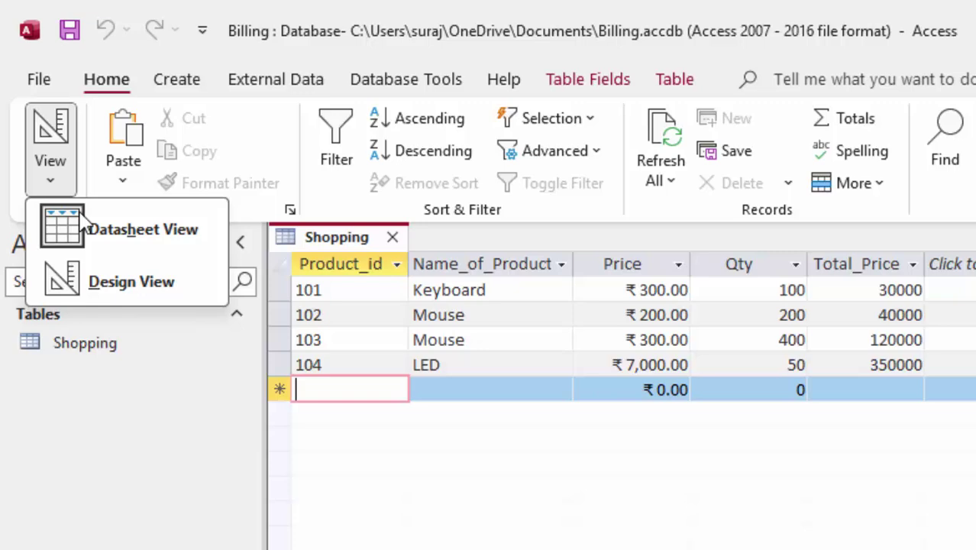
click(104, 279)
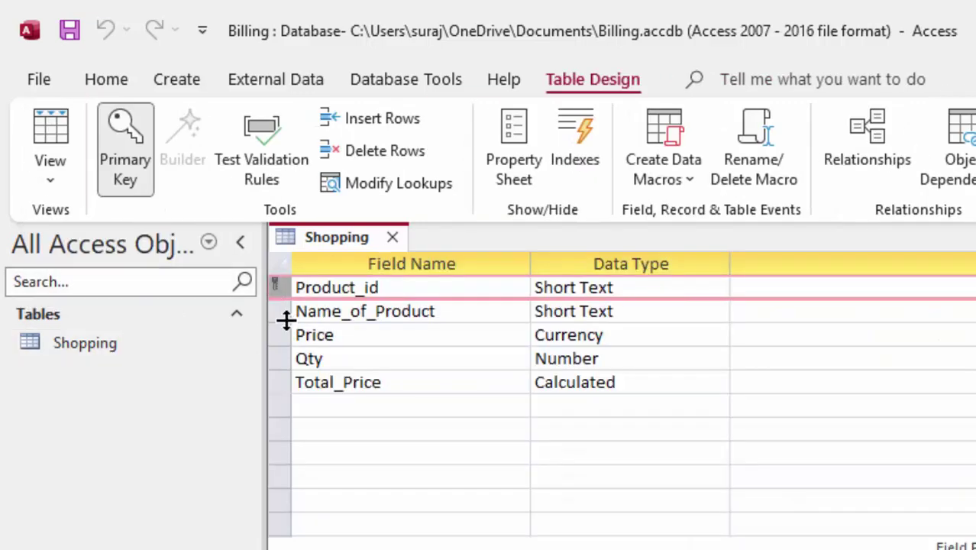
click(62, 145)
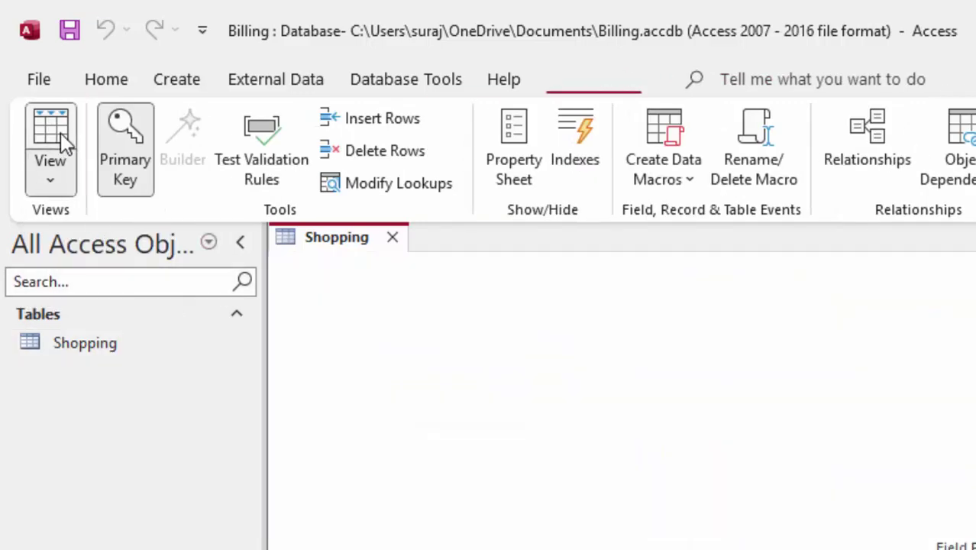
Start a new record with the duplicate Product_id 101 and the product name LED
click(338, 392)
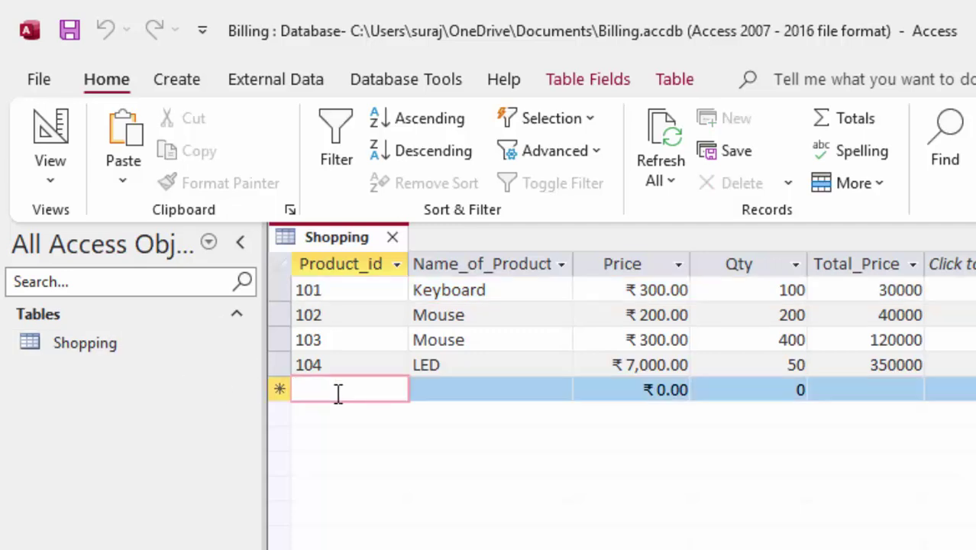
text(10)
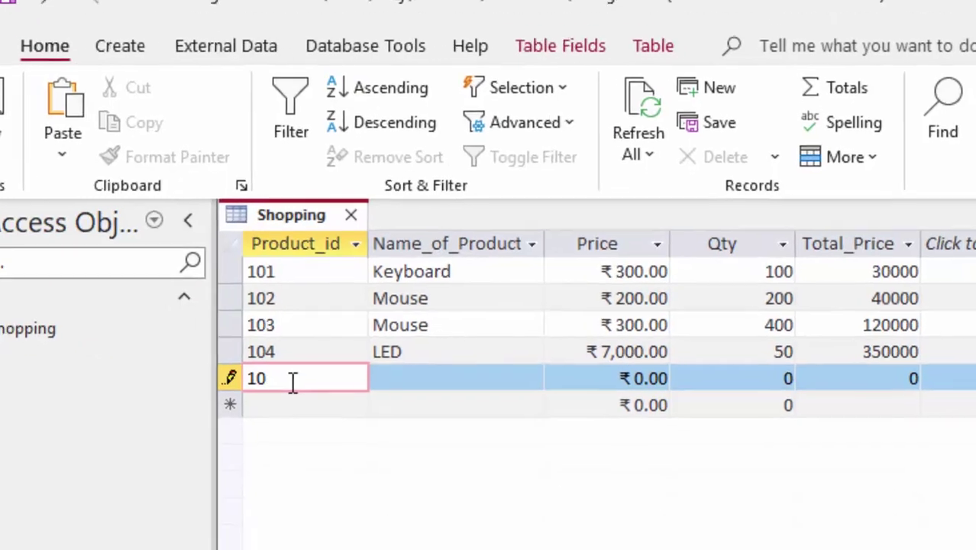
text(1)
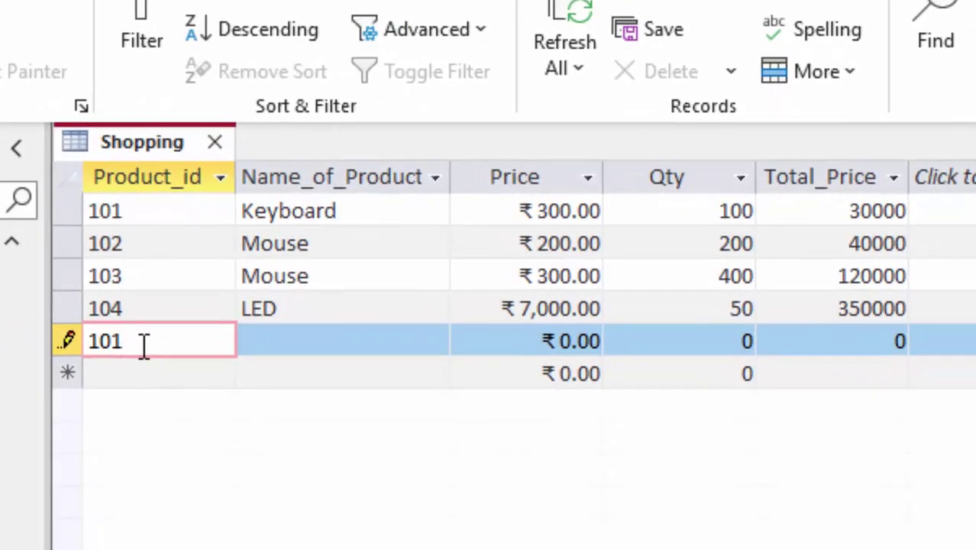
key(Tab)
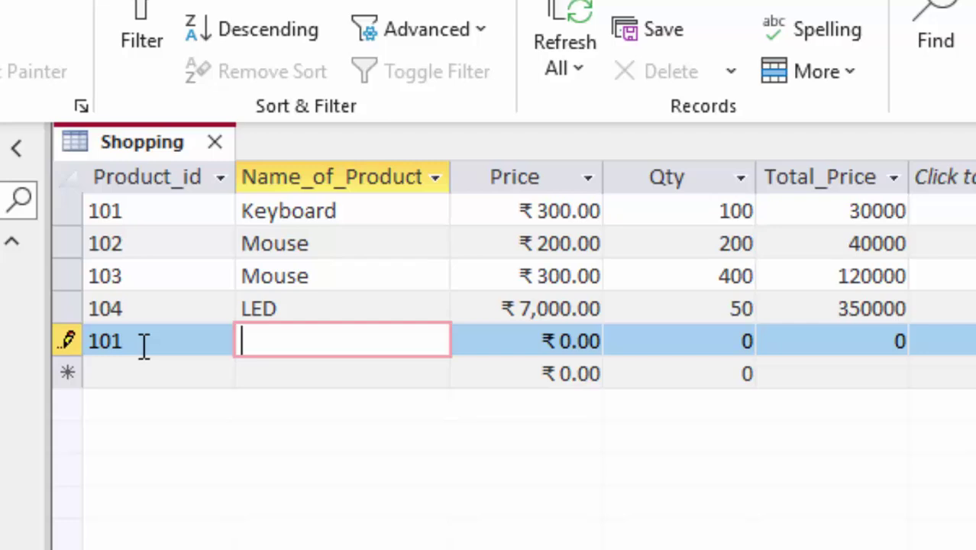
text(LED)
key(Tab)
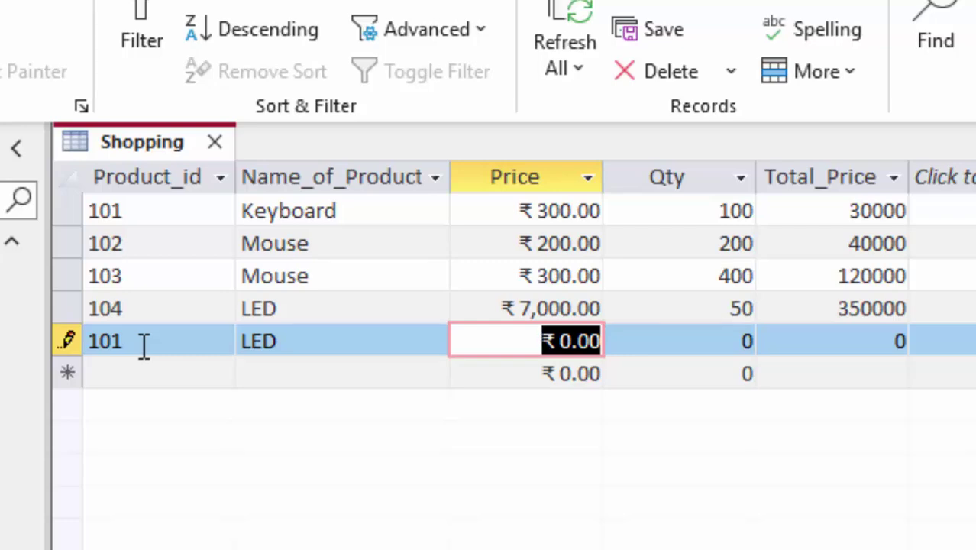
Enter price 77000 and quantity 2 for the new LED record, try to commit it, and dismiss the resulting message
text(7)
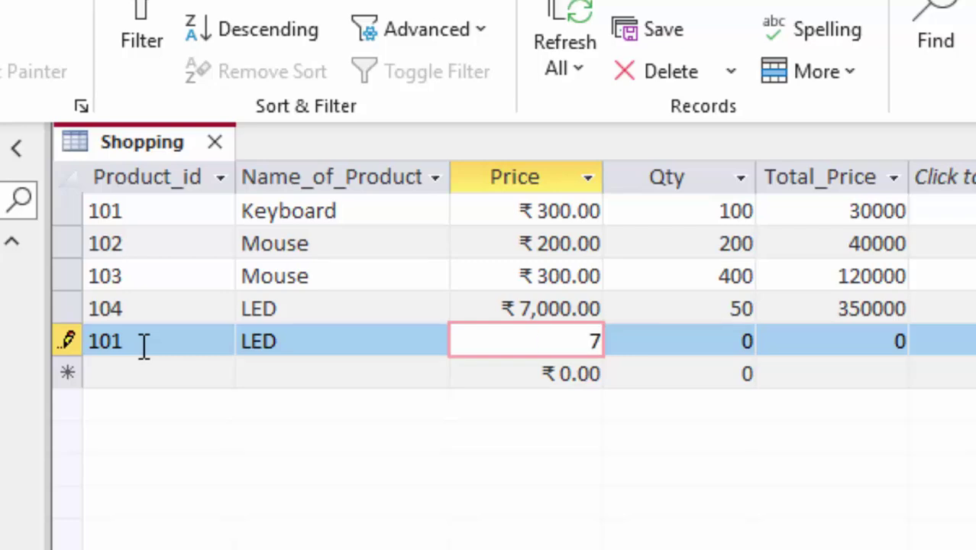
text(7,00000)
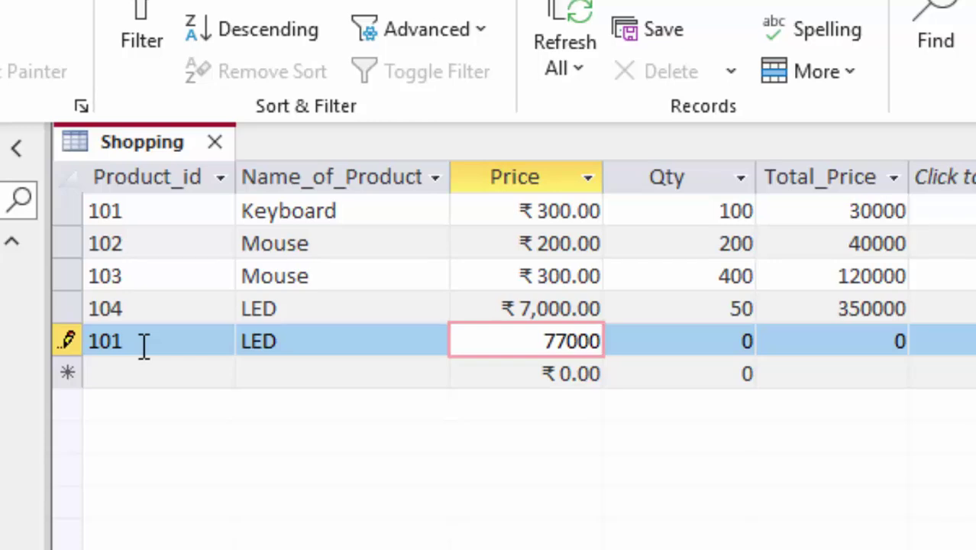
key(Tab)
text(2)
key(Tab)
key(Tab)
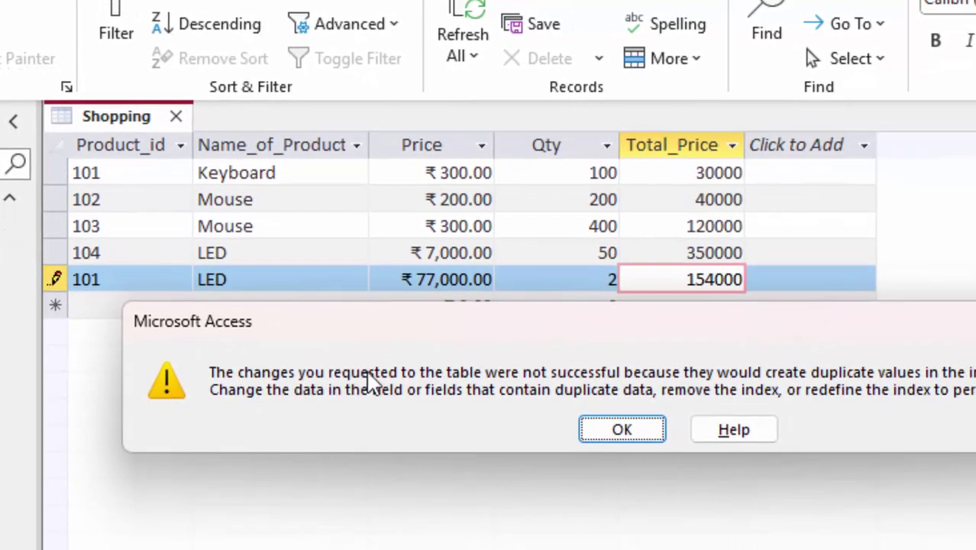
drag(431, 330, 380, 120)
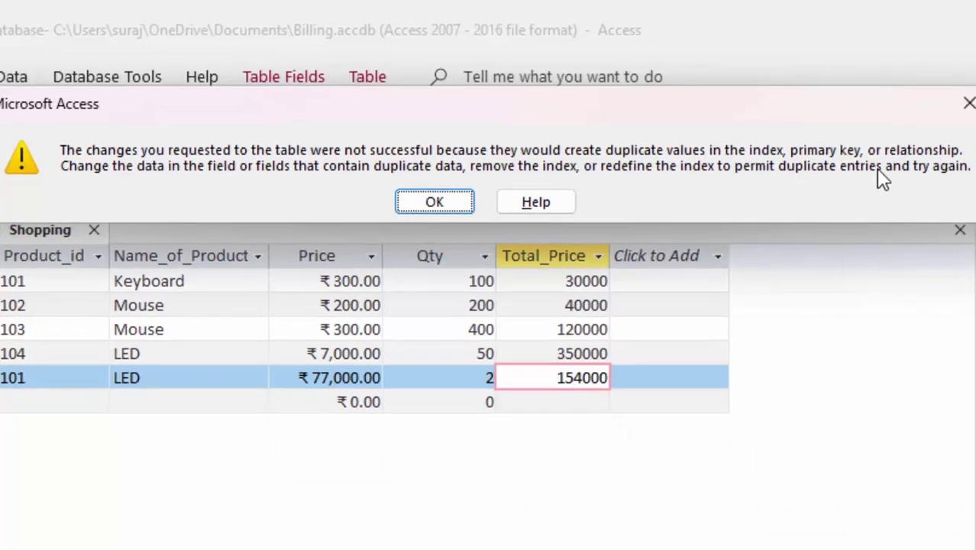
click(969, 103)
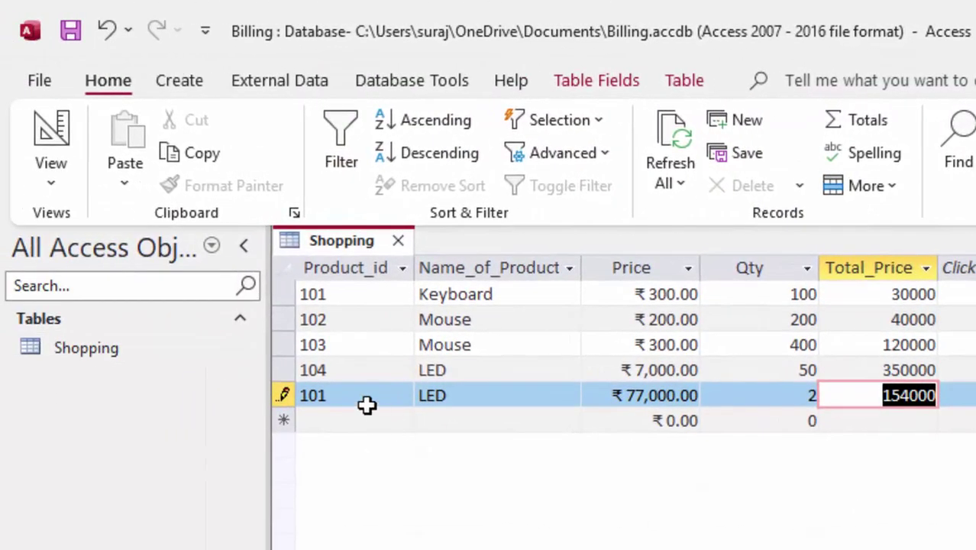
Change the new LED record's Product_id to 105 and save the record
click(271, 394)
key(BackSpace)
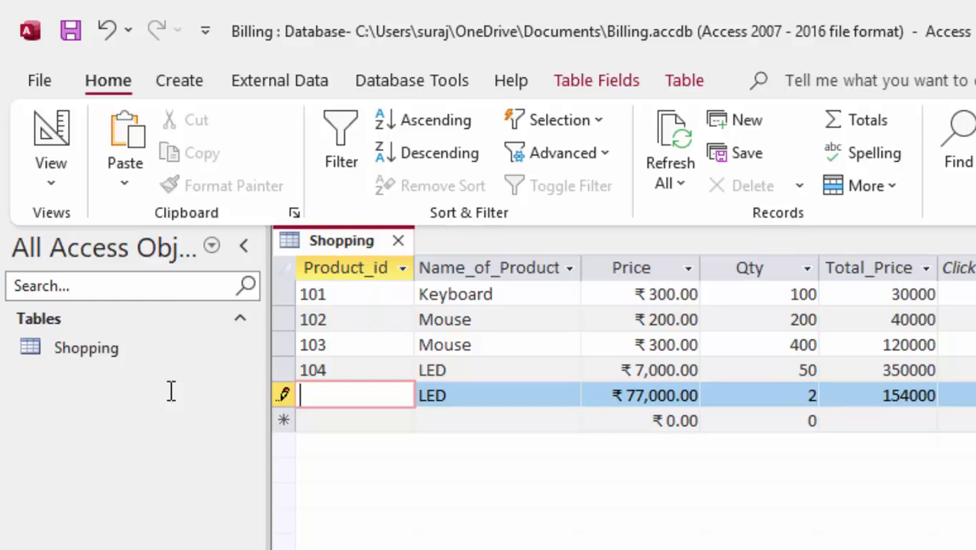
text(105)
click(469, 405)
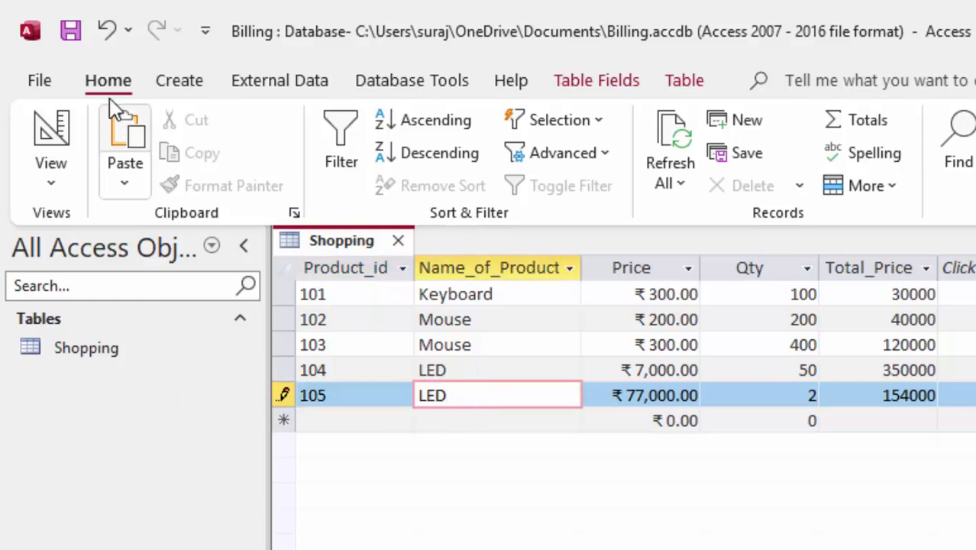
click(70, 32)
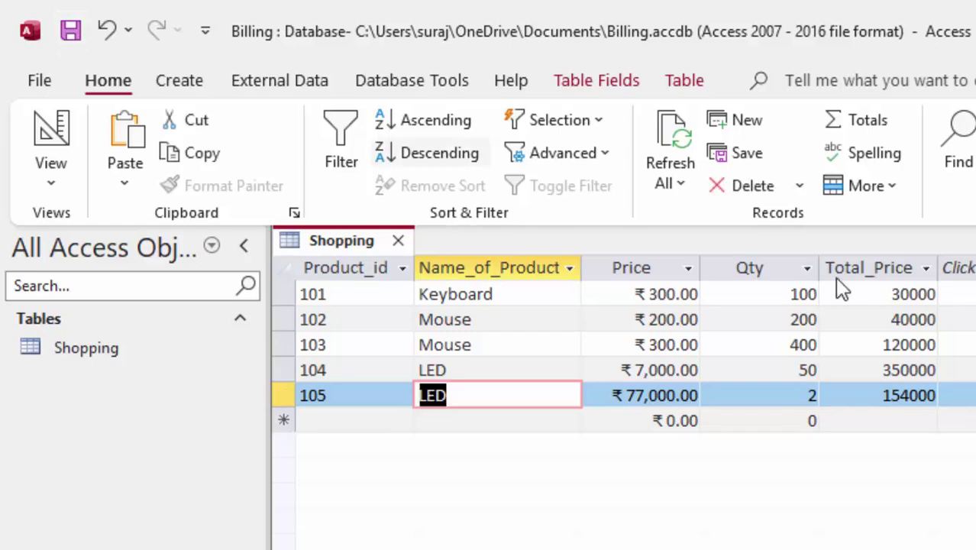
click(861, 395)
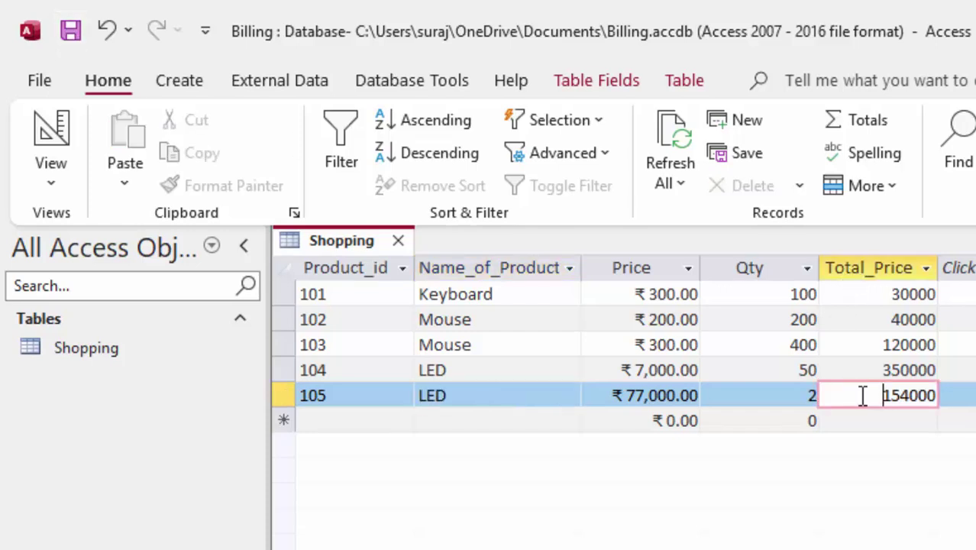